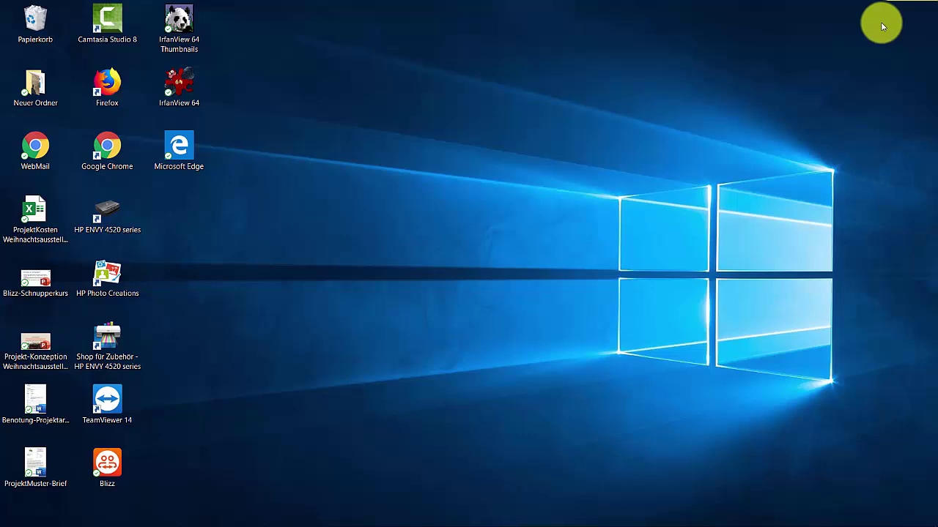
# - Open File Explorer's Downloads folder and launch the Sophia application from there
pyautogui.press('super+e')
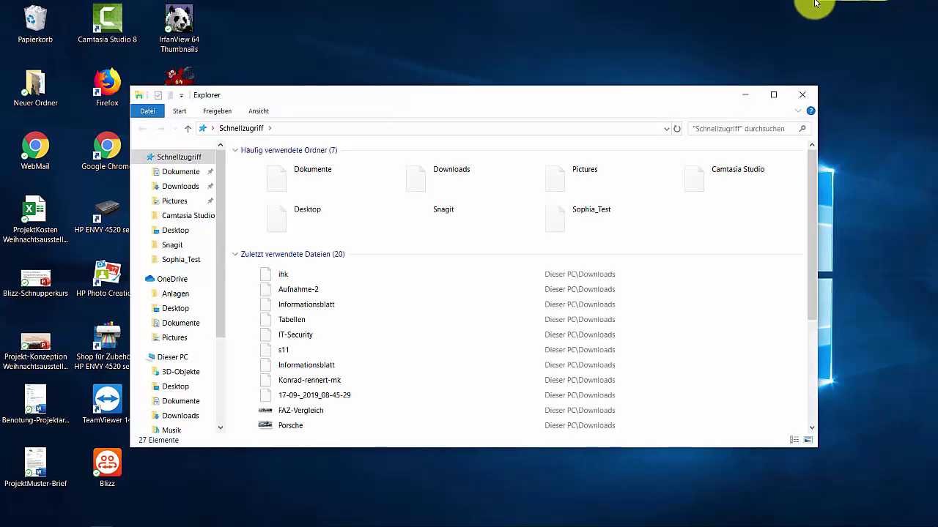
pyautogui.click(182, 189)
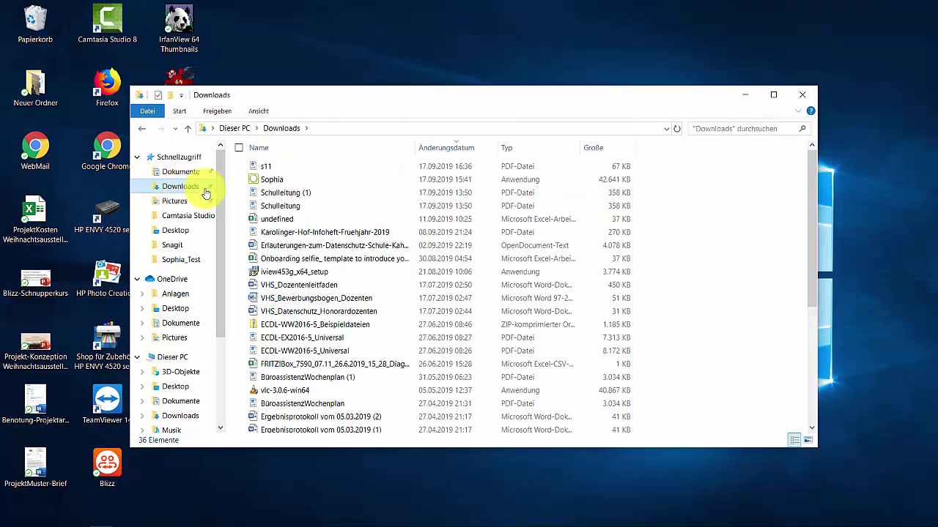
pyautogui.moveTo(303, 183)
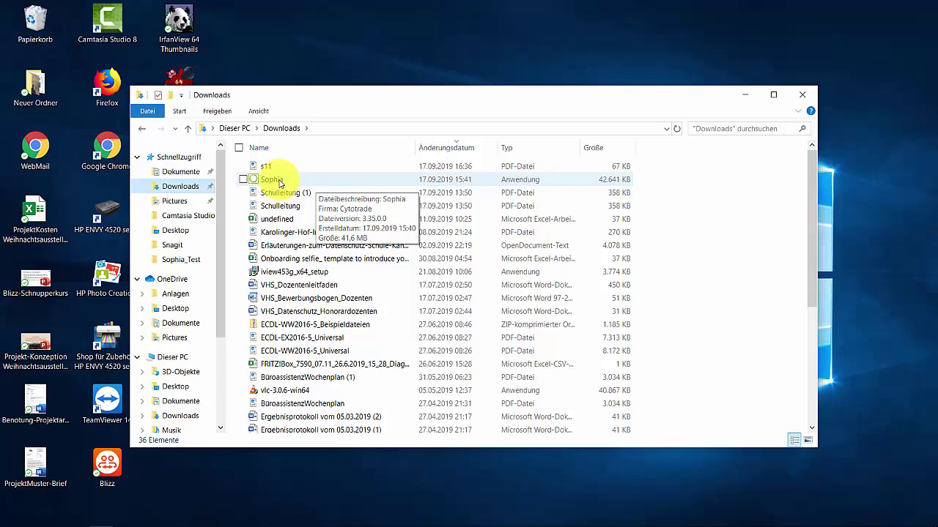
pyautogui.click(280, 183)
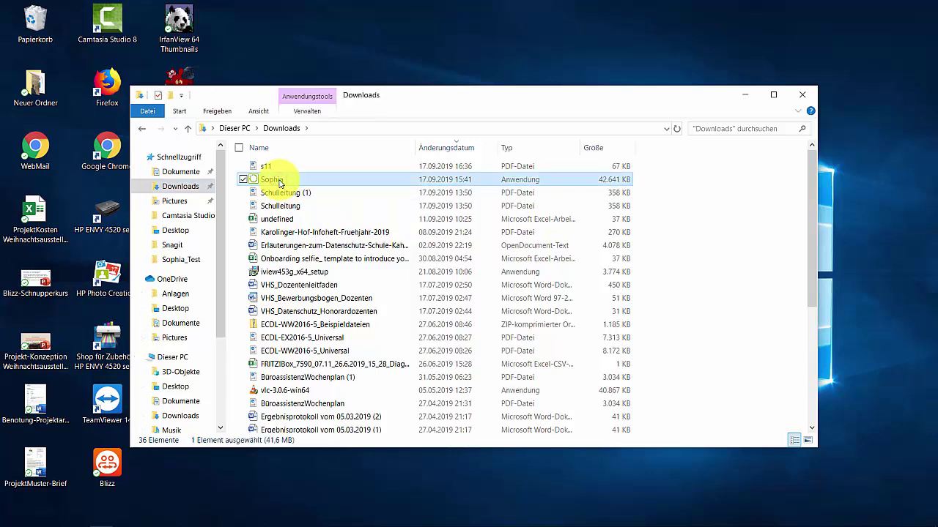
pyautogui.doubleClick(280, 183)
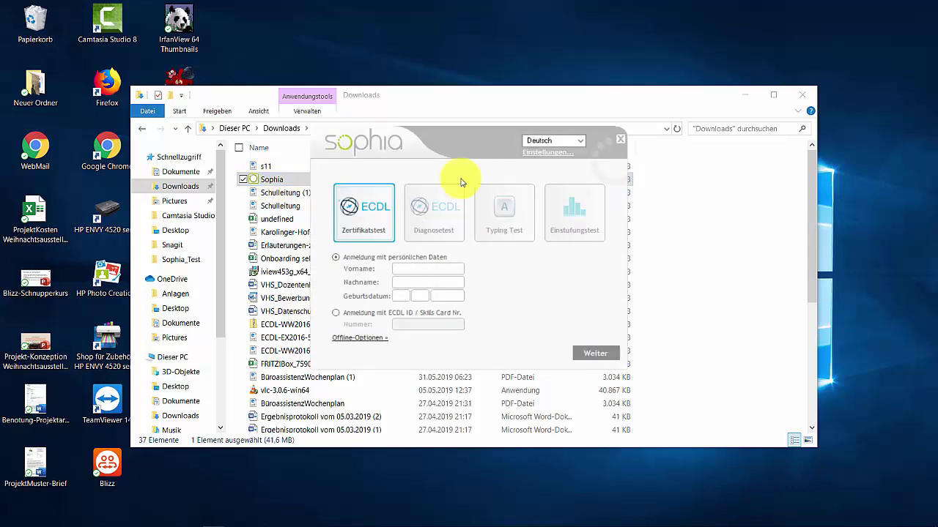
# - Close Explorer, choose the Diagnosetest login and submit its access code
pyautogui.click(800, 101)
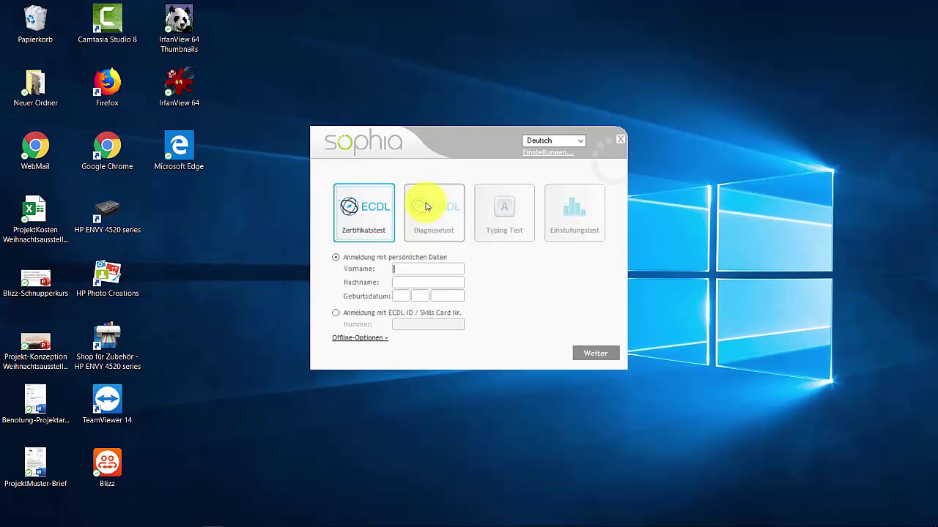
pyautogui.click(425, 217)
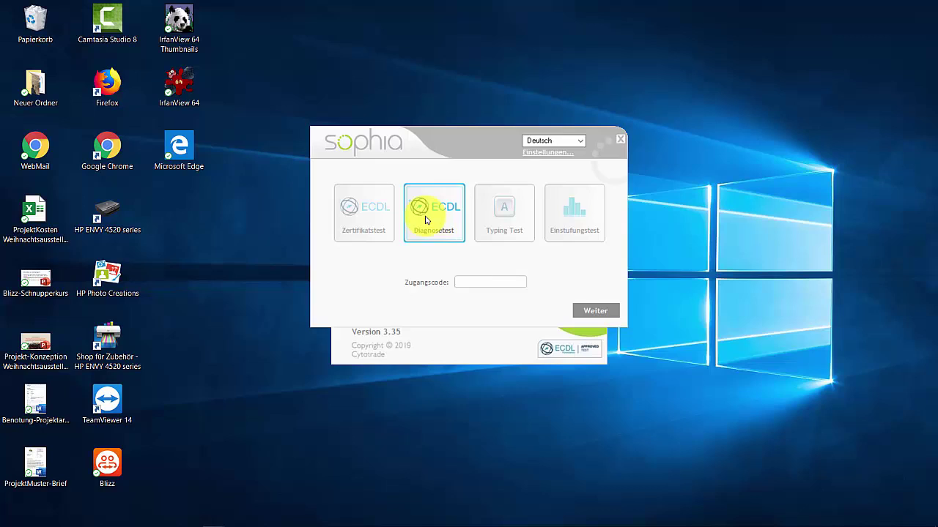
pyautogui.write('D')
pyautogui.press('BackSpace')
pyautogui.write('demo11ch')
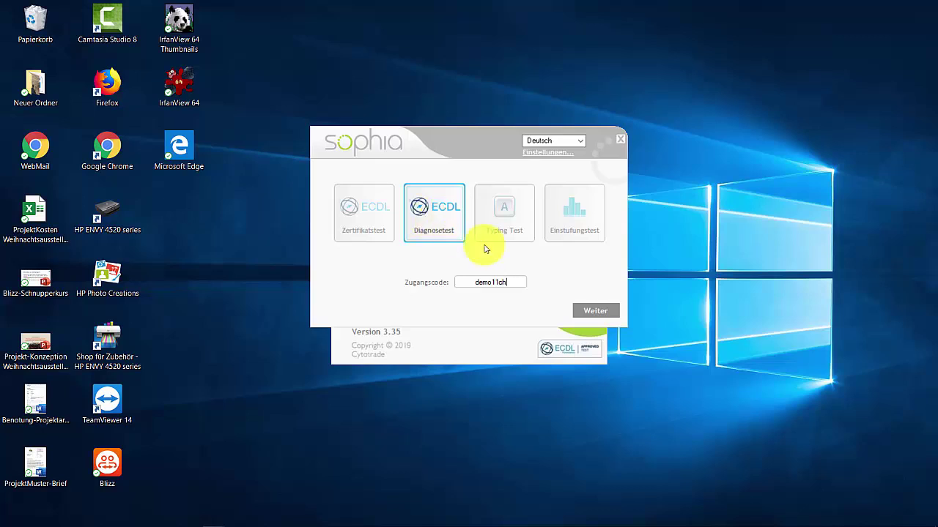
pyautogui.click(601, 314)
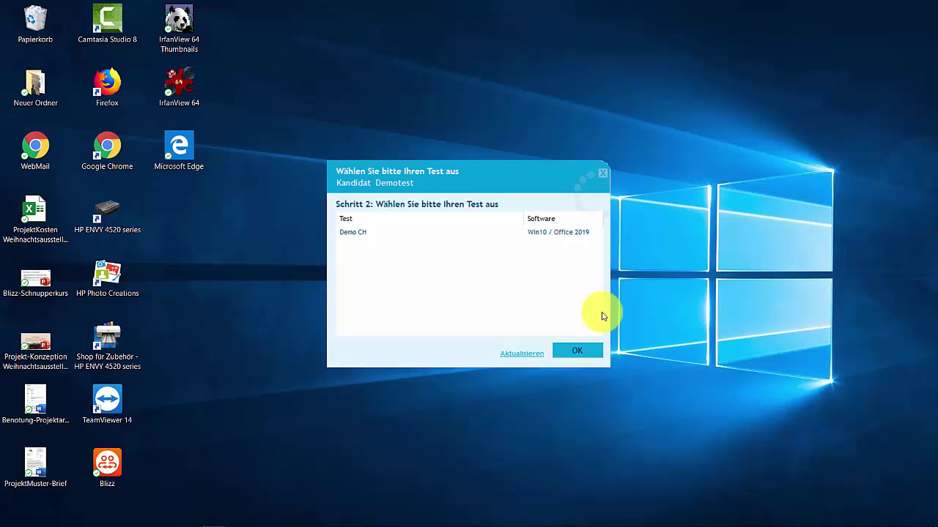
# - Select the Demo CH (Win10 / Office 2019) test and confirm the choice
pyautogui.click(352, 239)
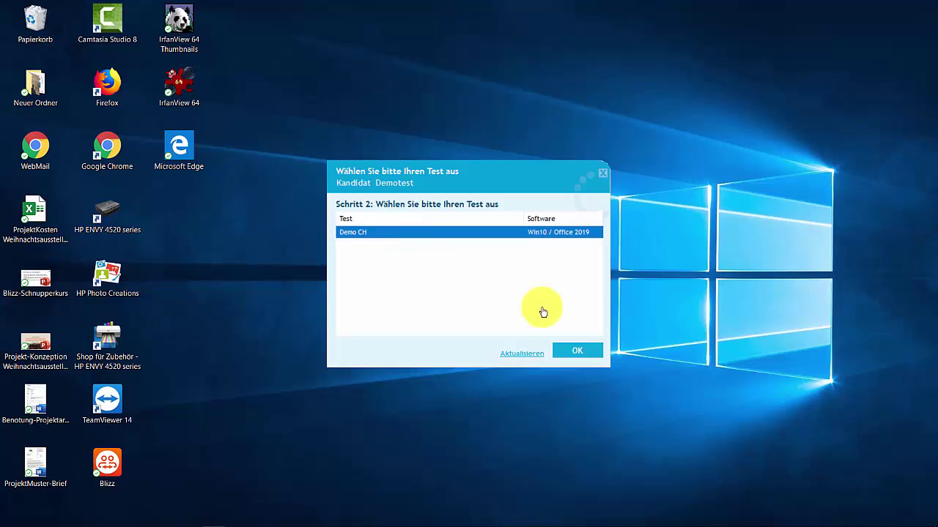
pyautogui.click(575, 351)
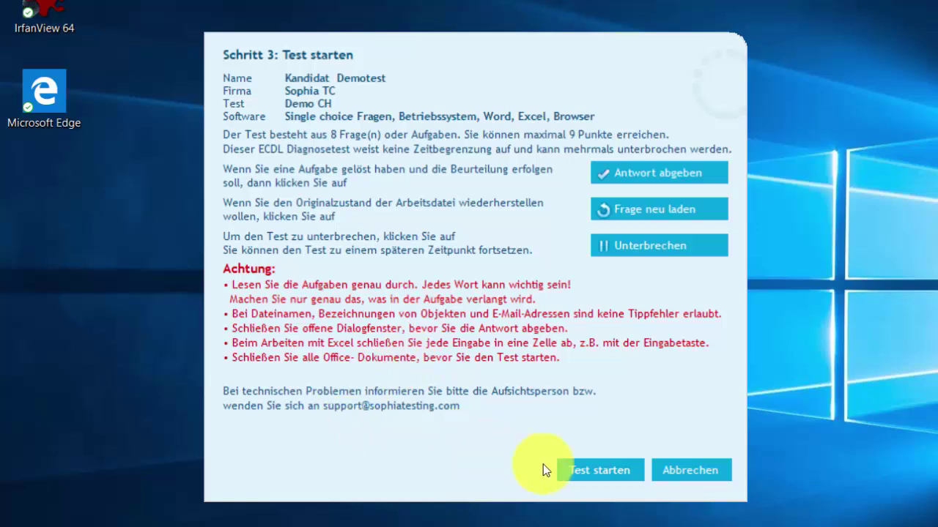
# - Begin the Demo CH test with Test starten to open task 1 of 8
pyautogui.click(583, 469)
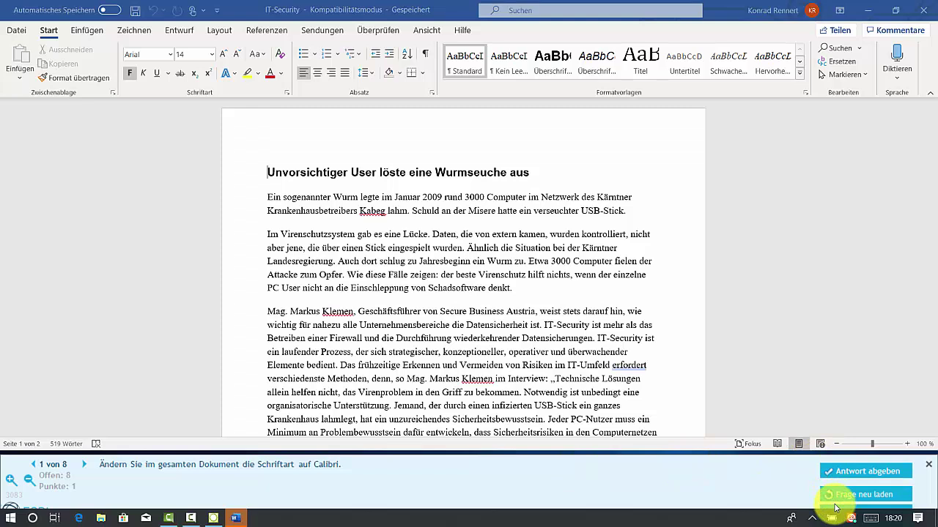
# - Select all text in the IT-Security document and apply the Calibri font
pyautogui.click(771, 306)
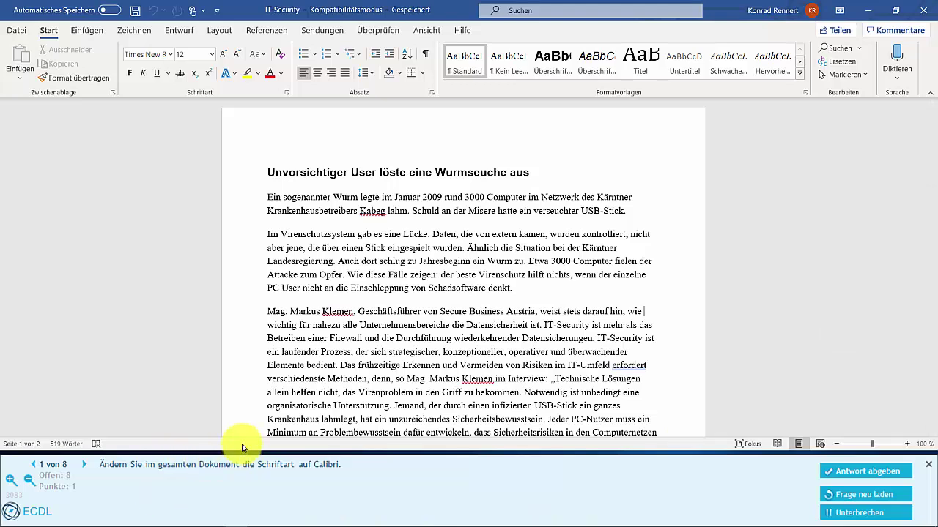
pyautogui.doubleClick(232, 244)
pyautogui.tripleClick(232, 244)
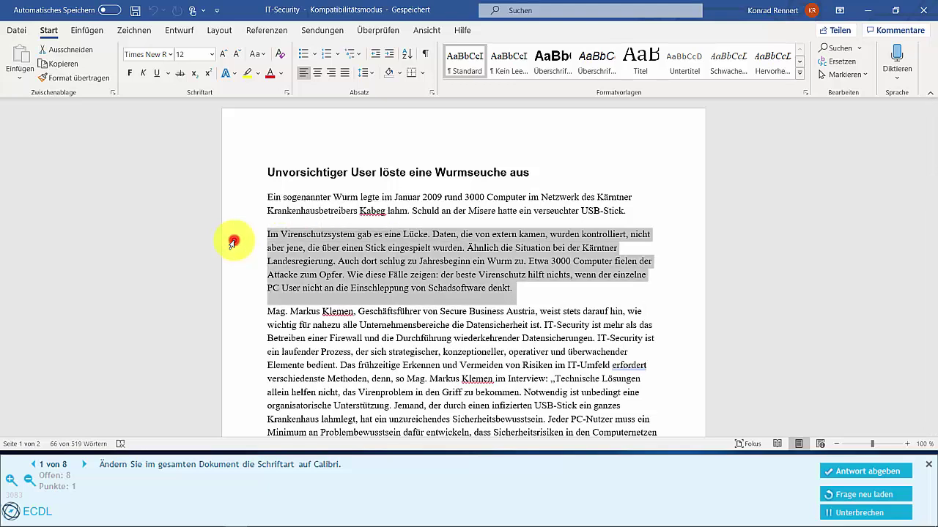
pyautogui.click(231, 244)
pyautogui.tripleClick(231, 244)
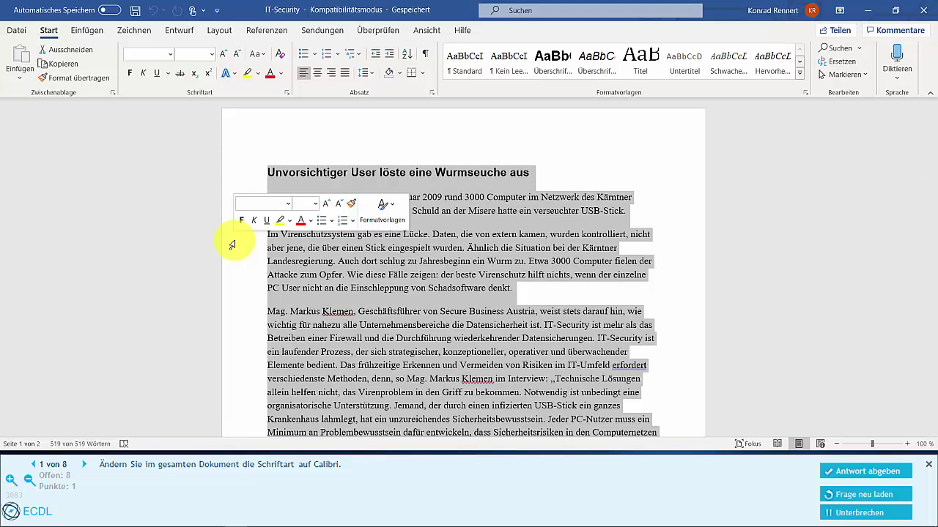
pyautogui.click(288, 204)
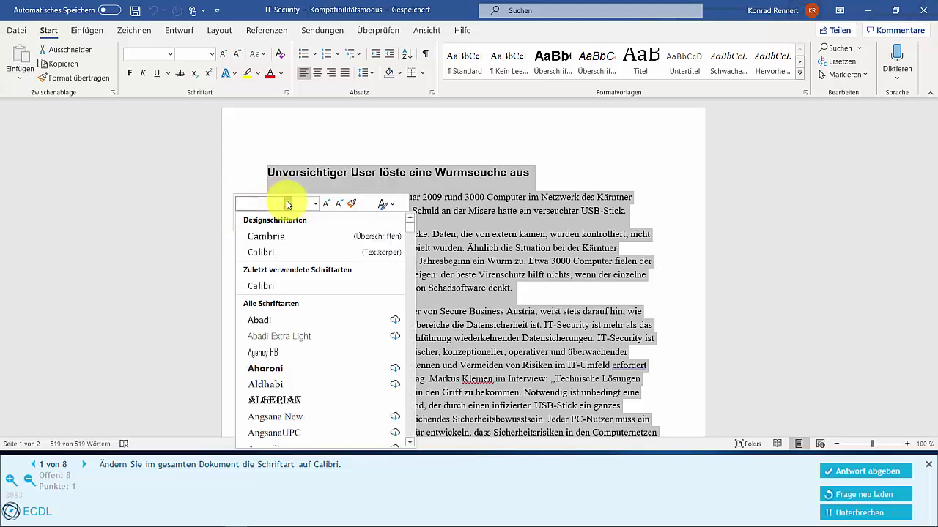
pyautogui.click(262, 252)
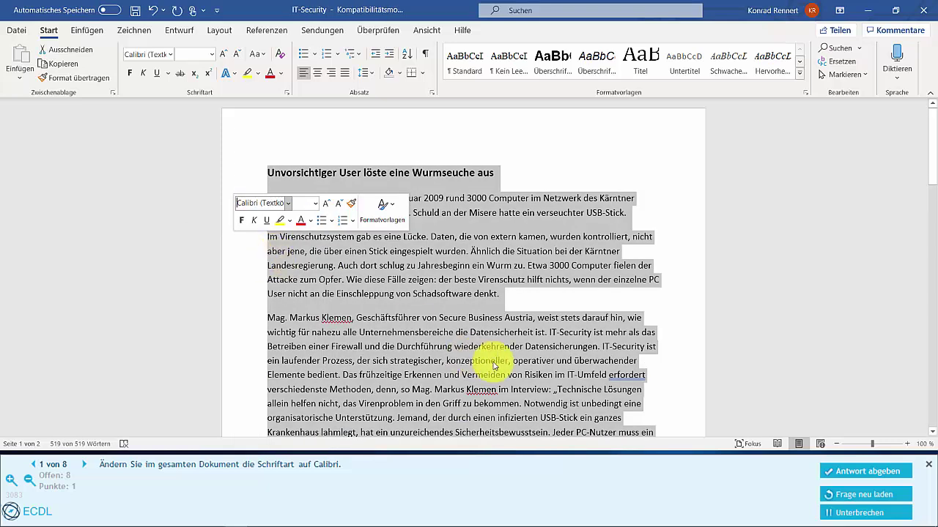
# - Deselect the text, submit the Calibri answer, and click into the task 2 document
pyautogui.click(674, 372)
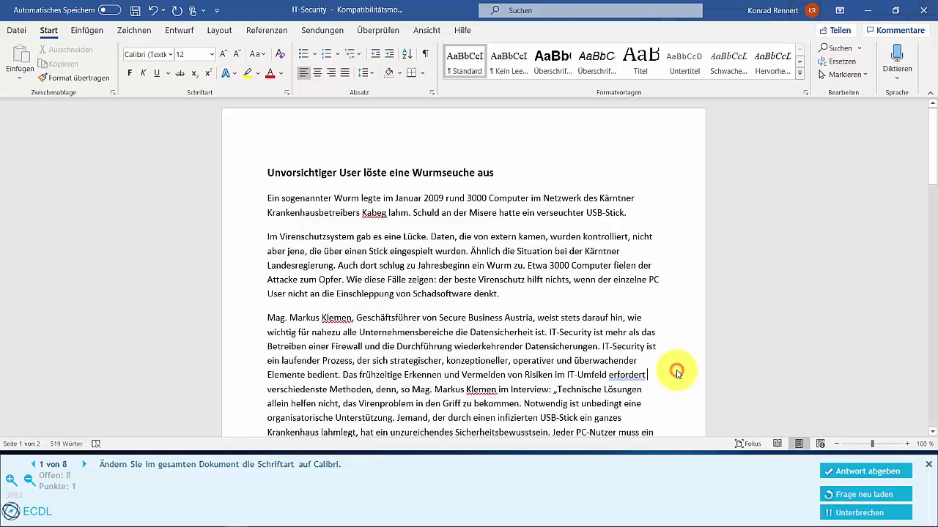
pyautogui.click(848, 482)
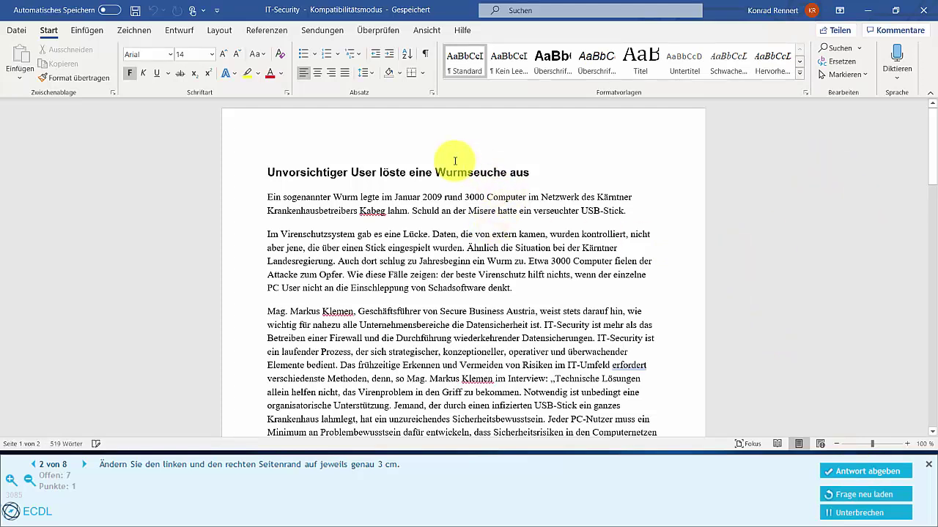
pyautogui.click(455, 220)
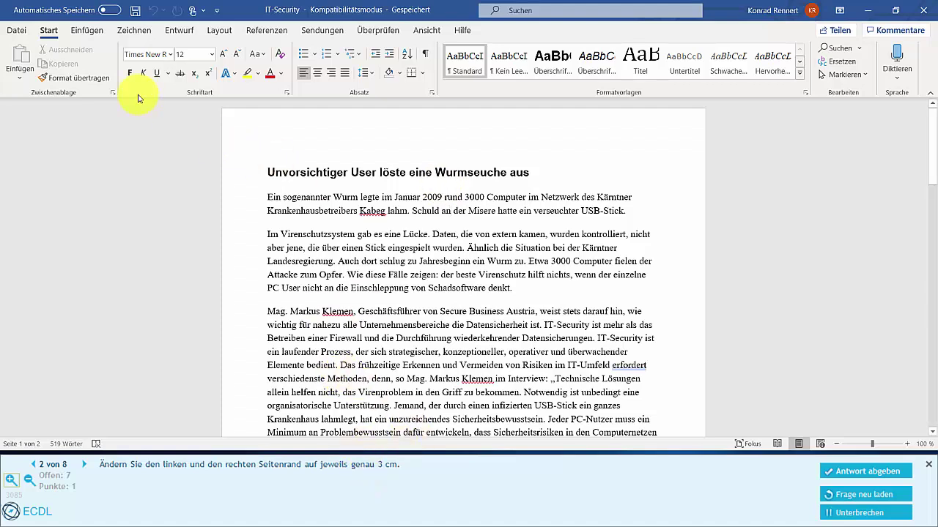
# - Set the opening paragraph's Layout indents to 3 cm left and 4 cm right
pyautogui.click(217, 33)
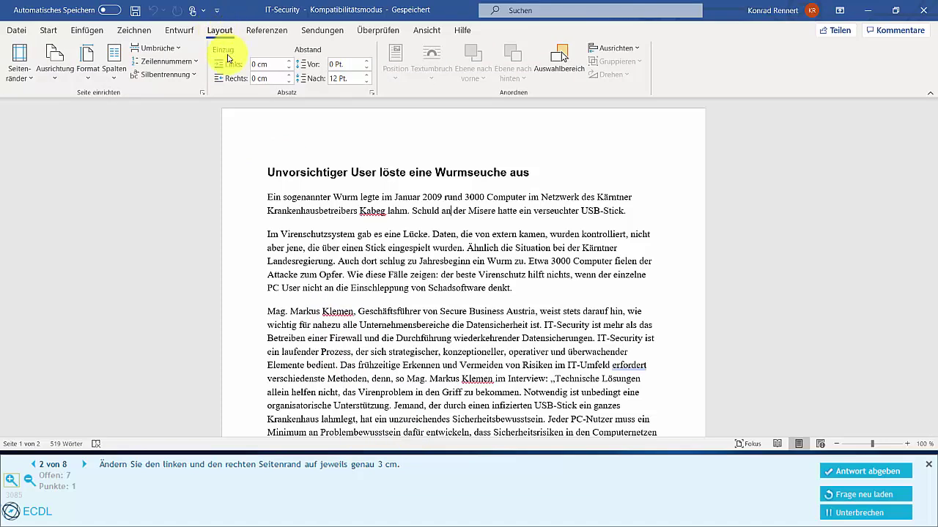
pyautogui.click(264, 64)
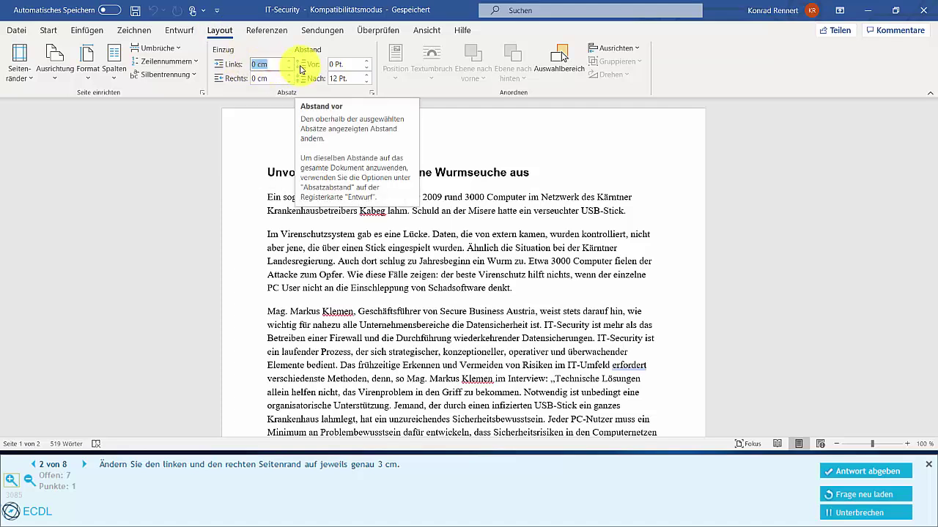
pyautogui.write('3')
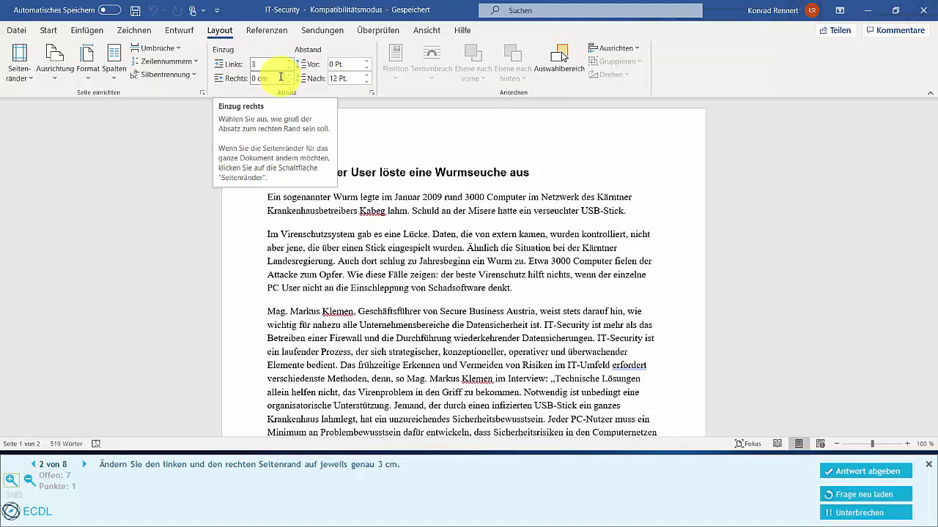
pyautogui.press('Tab')
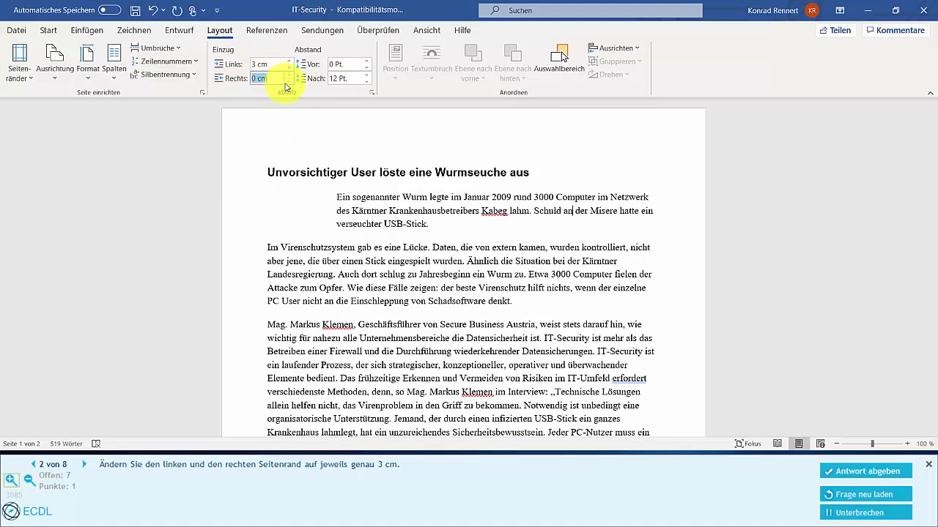
pyautogui.write('4')
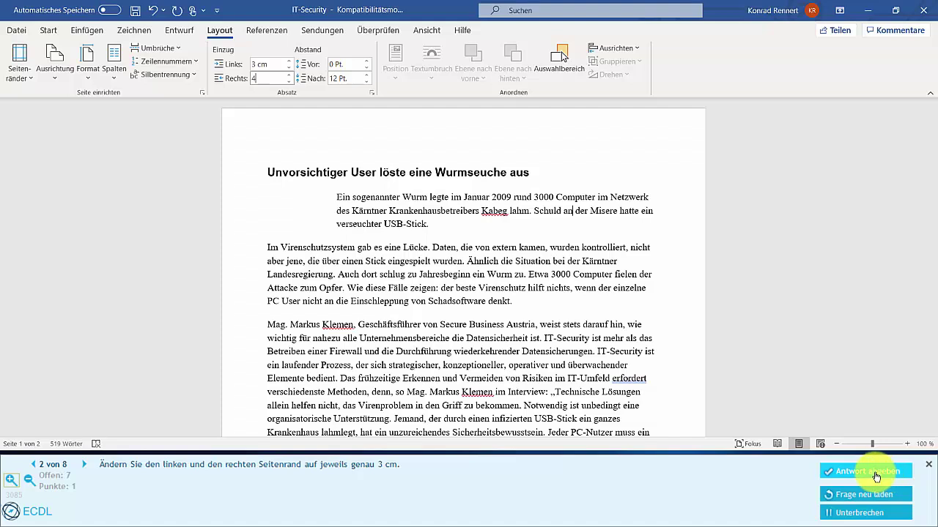
pyautogui.press('Return')
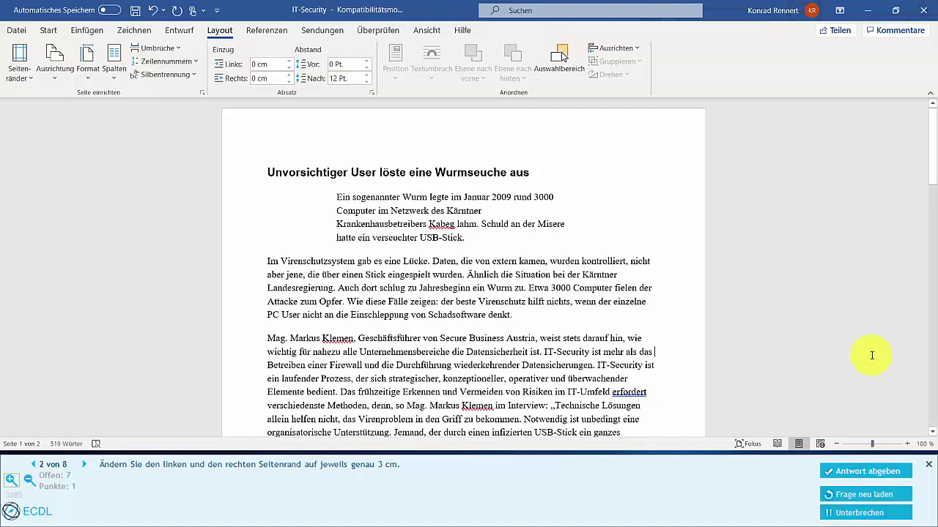
# - Submit the indent answer, close Word, reload the question and maximize the Tabellen workbook
pyautogui.click(851, 471)
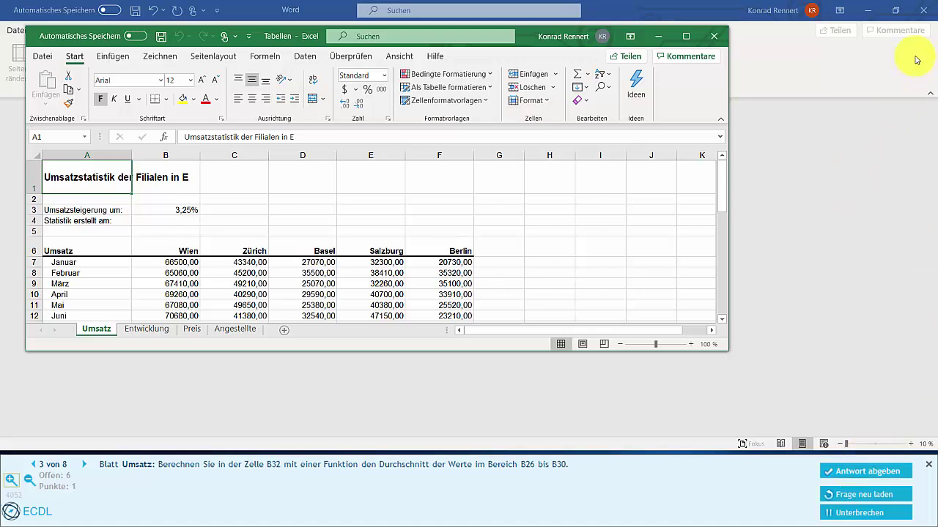
pyautogui.click(921, 13)
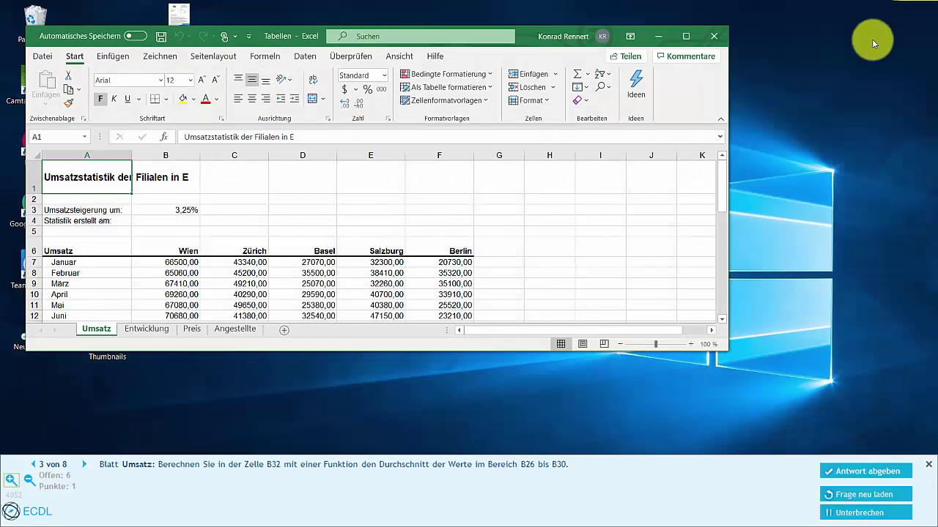
pyautogui.click(868, 497)
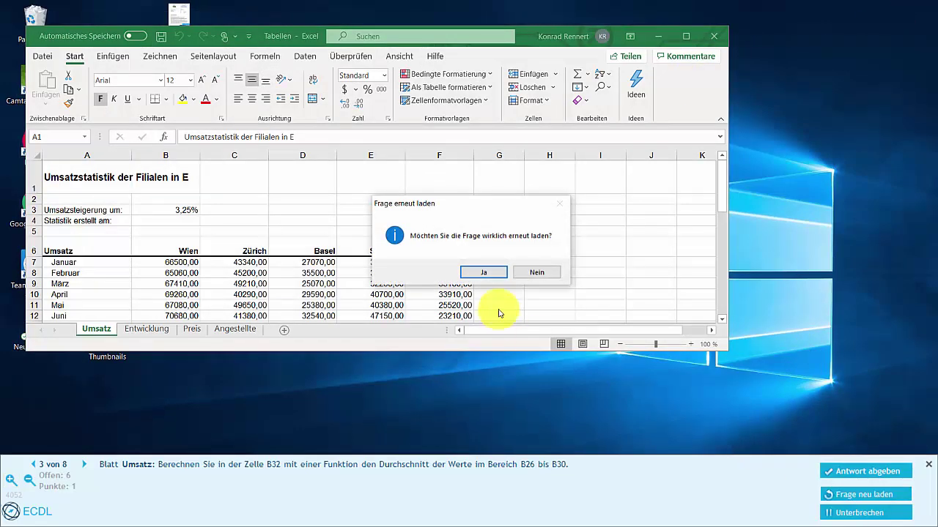
pyautogui.click(483, 273)
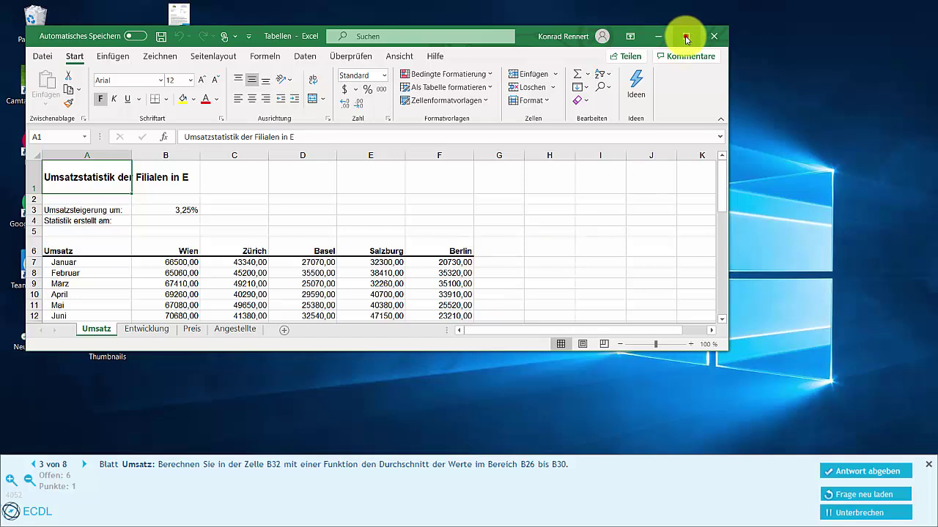
pyautogui.click(684, 37)
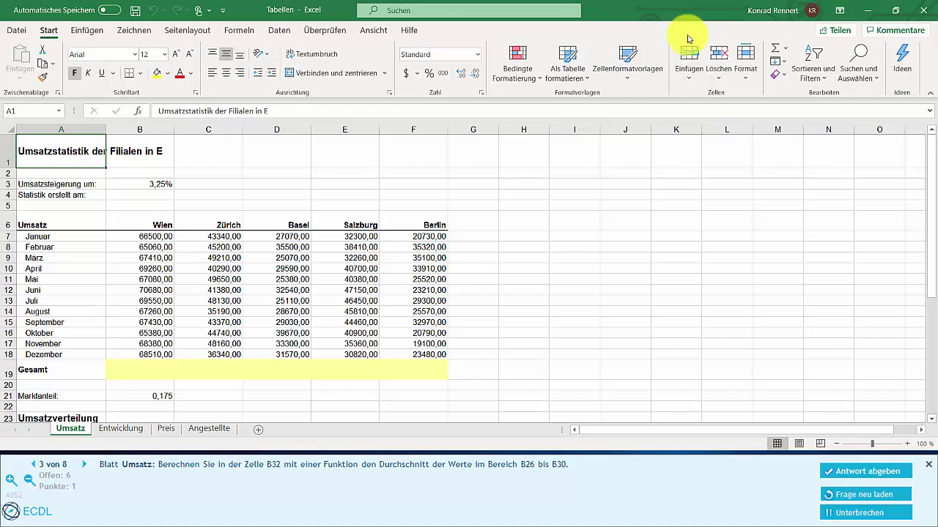
# - Insert a Mittelwert formula in B32, giving =MITTELWERT(B26:B31) showing 833.333
pyautogui.scroll(-4, 436, 287)
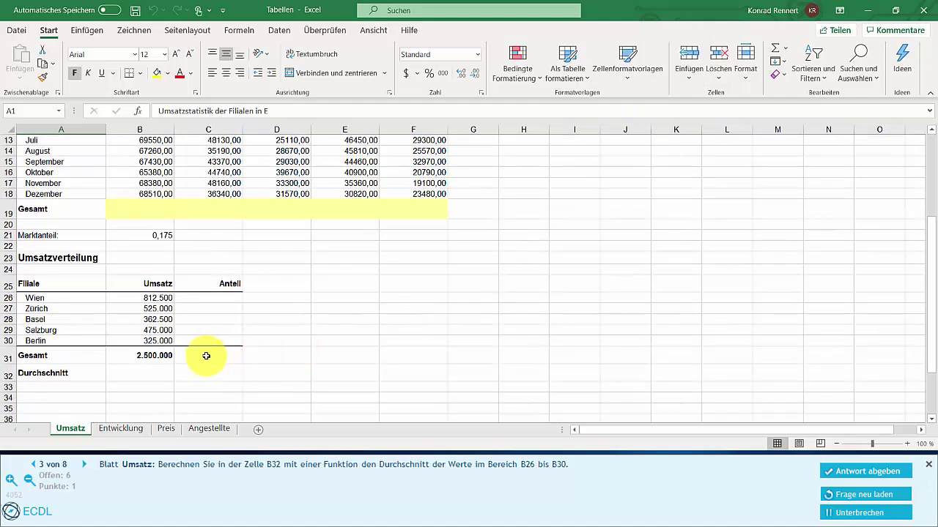
pyautogui.click(205, 353)
pyautogui.click(207, 374)
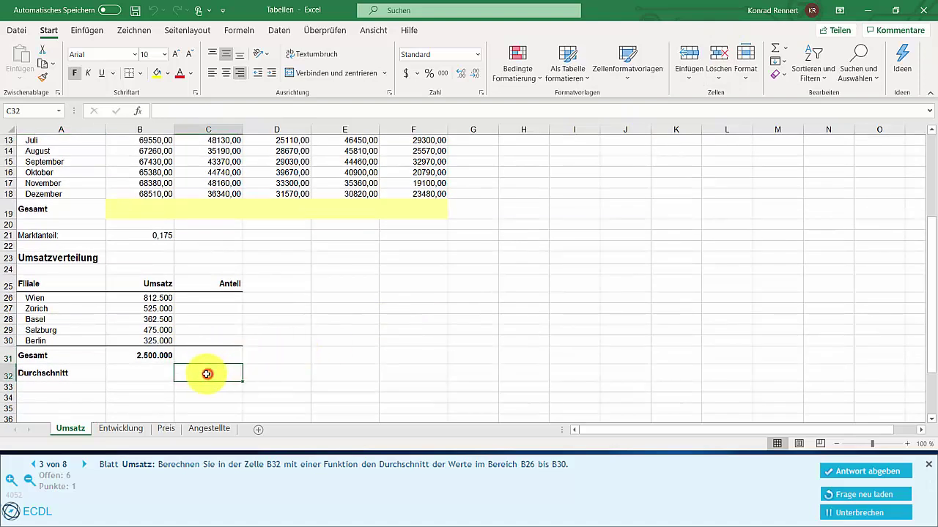
pyautogui.click(168, 373)
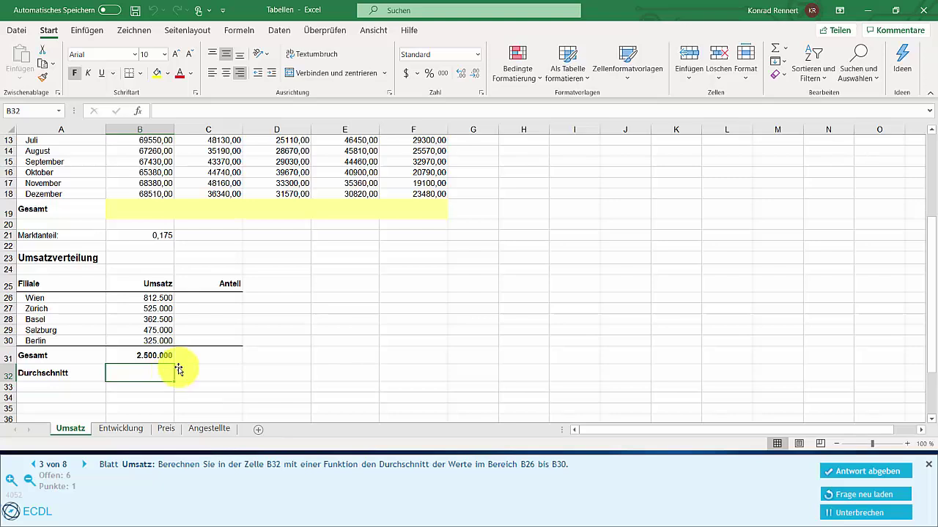
pyautogui.click(784, 47)
pyautogui.click(798, 82)
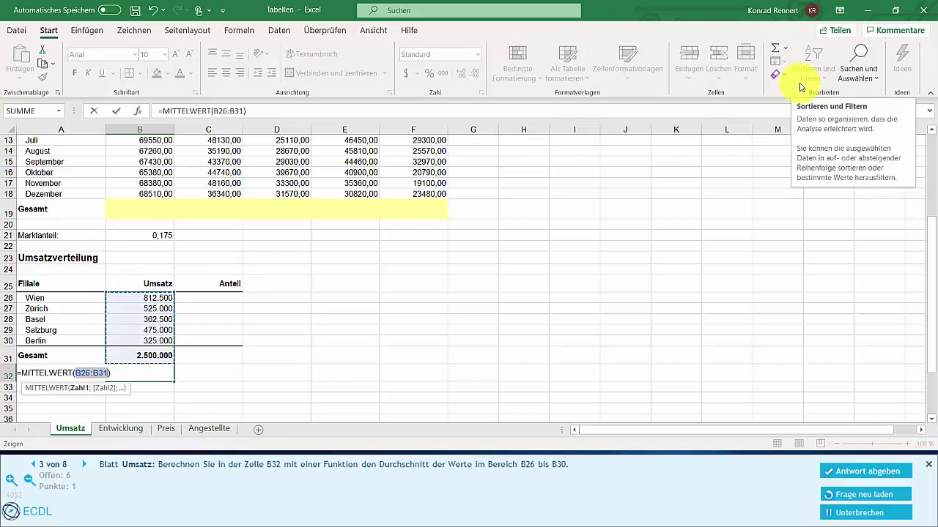
pyautogui.press('Return')
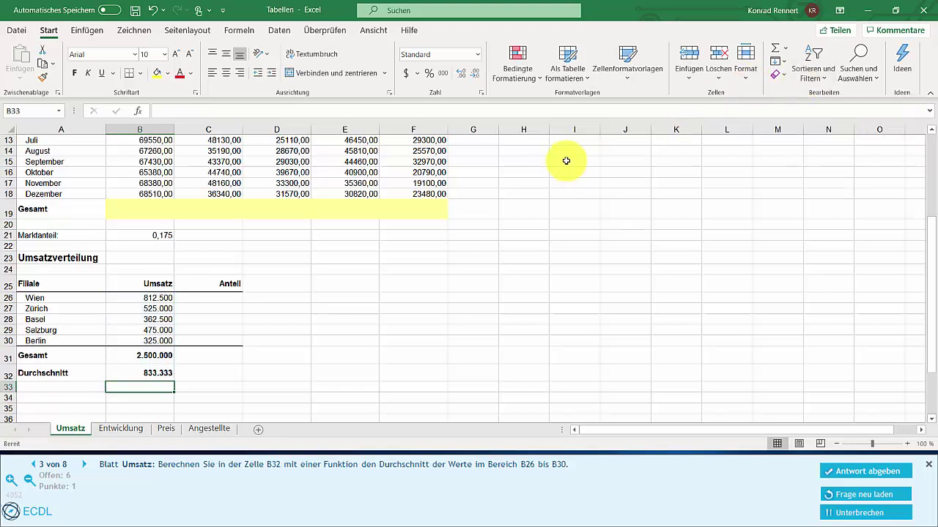
pyautogui.click(157, 373)
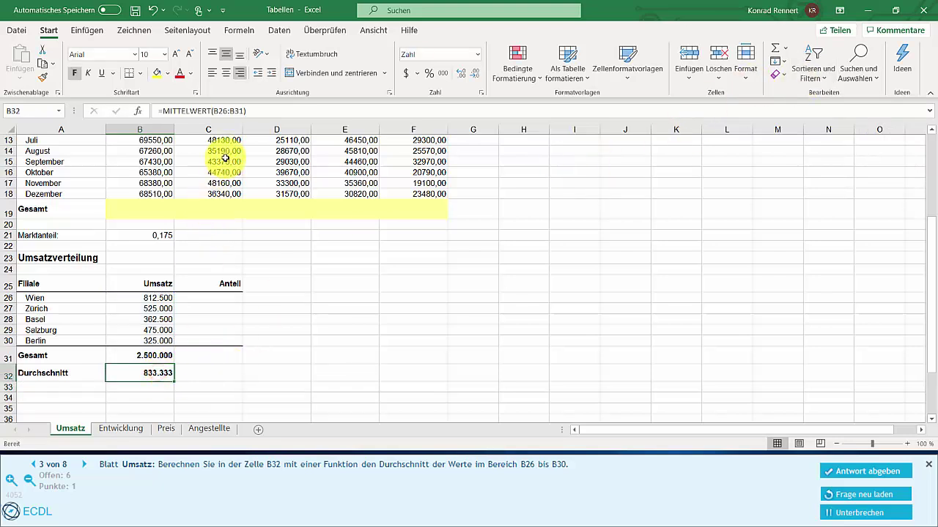
# - Change the B32 range to B26:B30 so it shows 500.000, then submit task 3
pyautogui.click(240, 111)
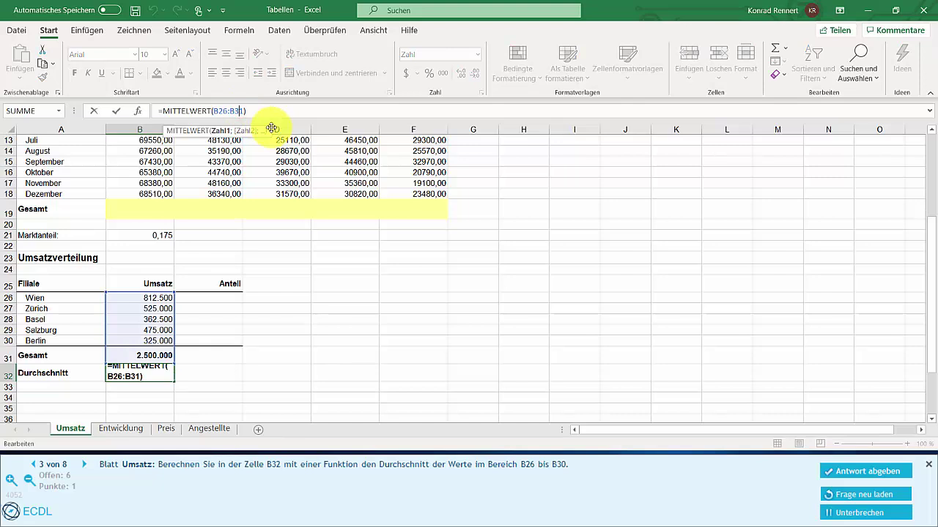
pyautogui.press('BackSpace')
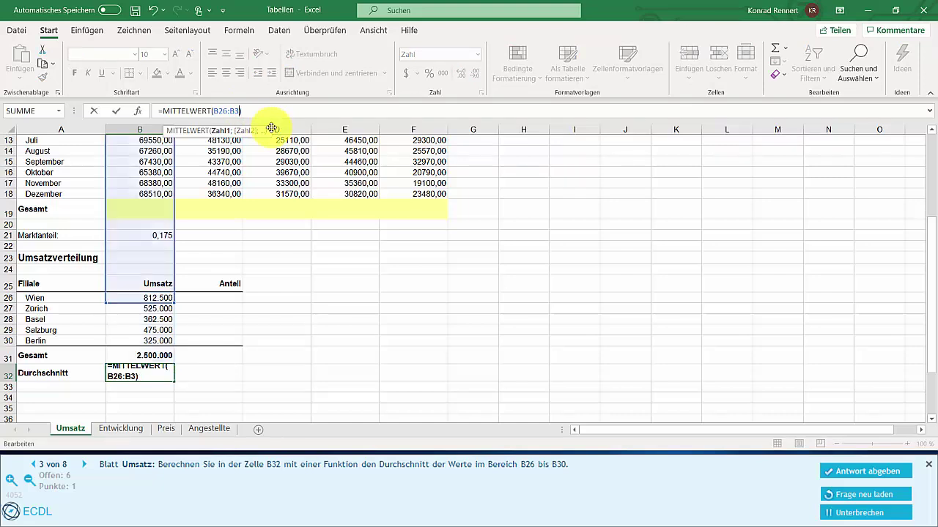
pyautogui.write('0')
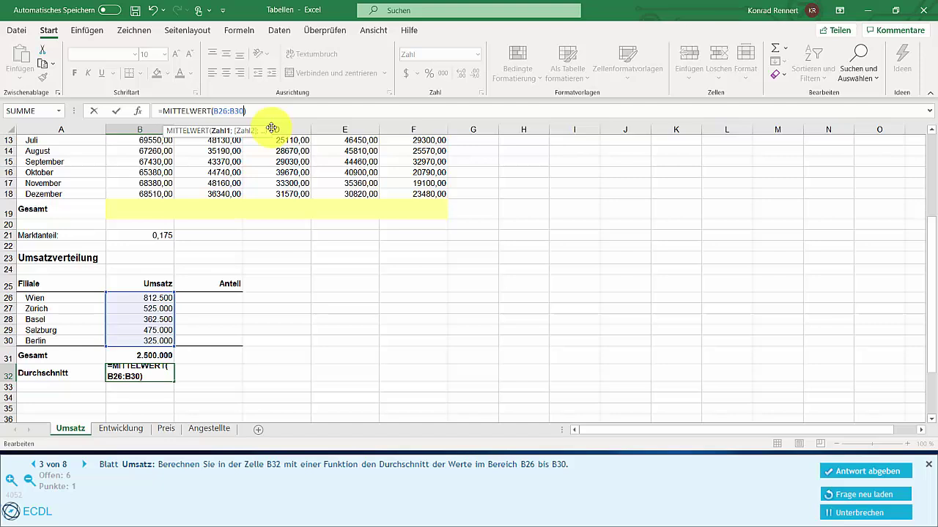
pyautogui.click(116, 112)
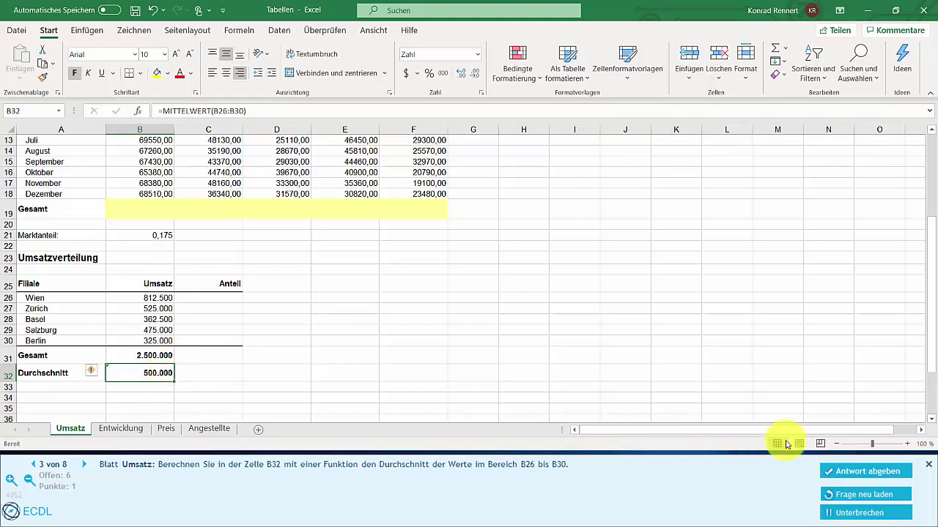
pyautogui.click(855, 471)
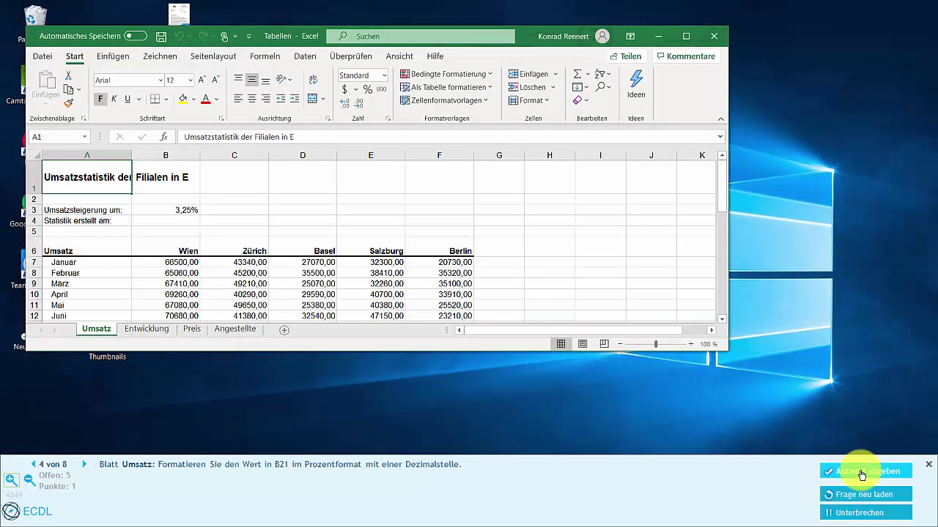
# - Format the B21 market share as a one-decimal percentage (17,5%) and submit the answer
pyautogui.click(692, 41)
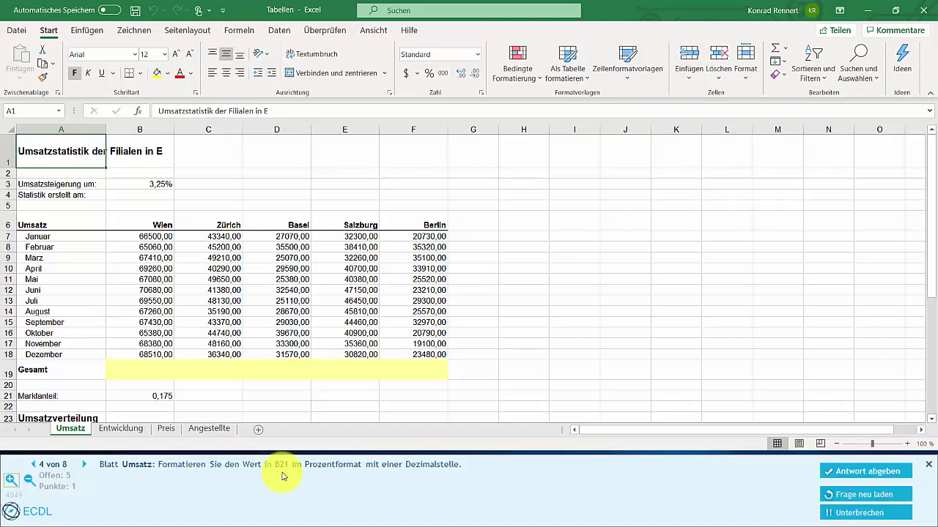
pyautogui.click(147, 396)
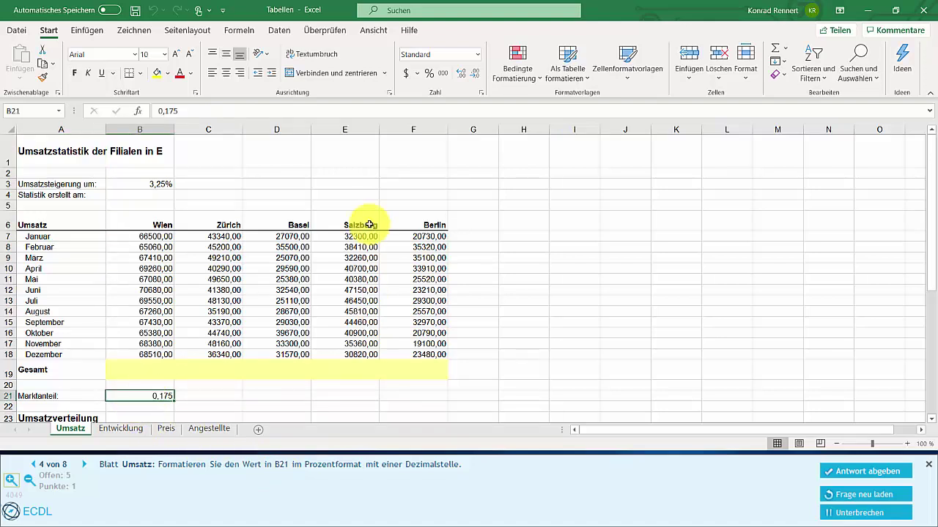
pyautogui.click(430, 74)
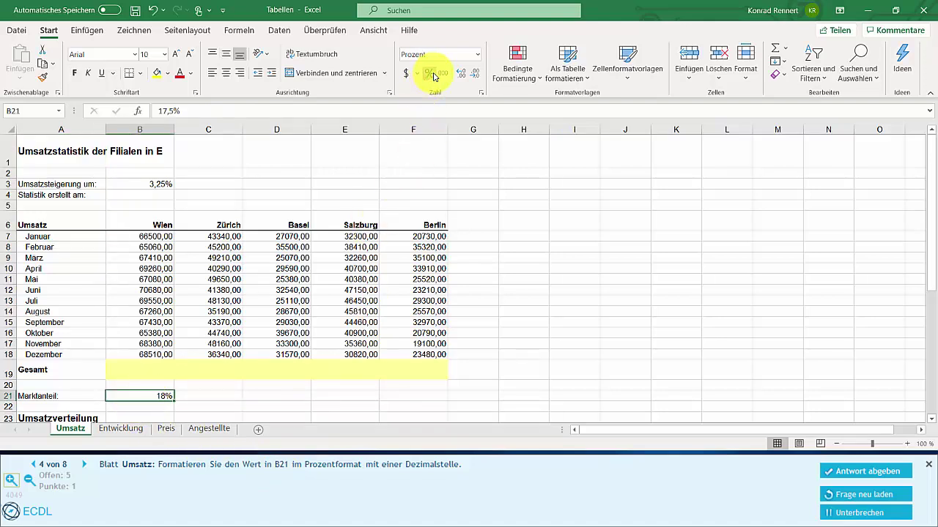
pyautogui.click(459, 74)
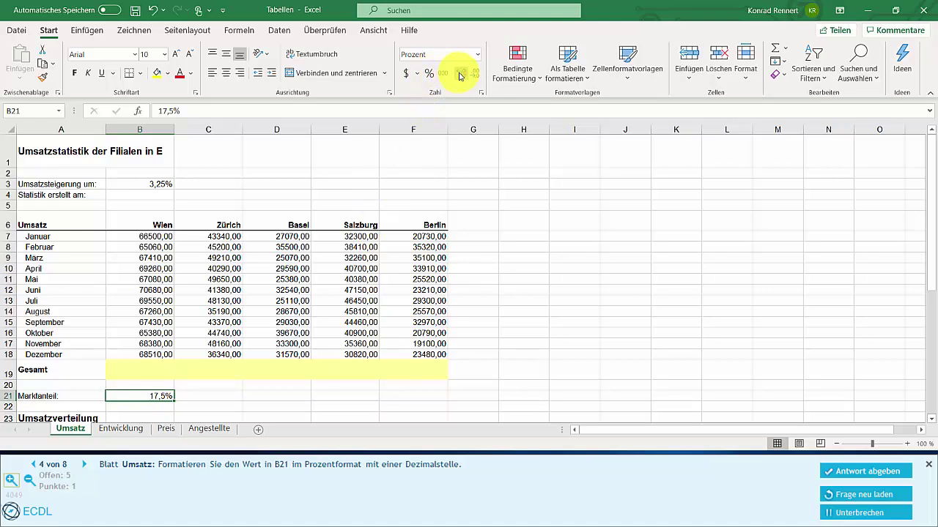
pyautogui.click(860, 471)
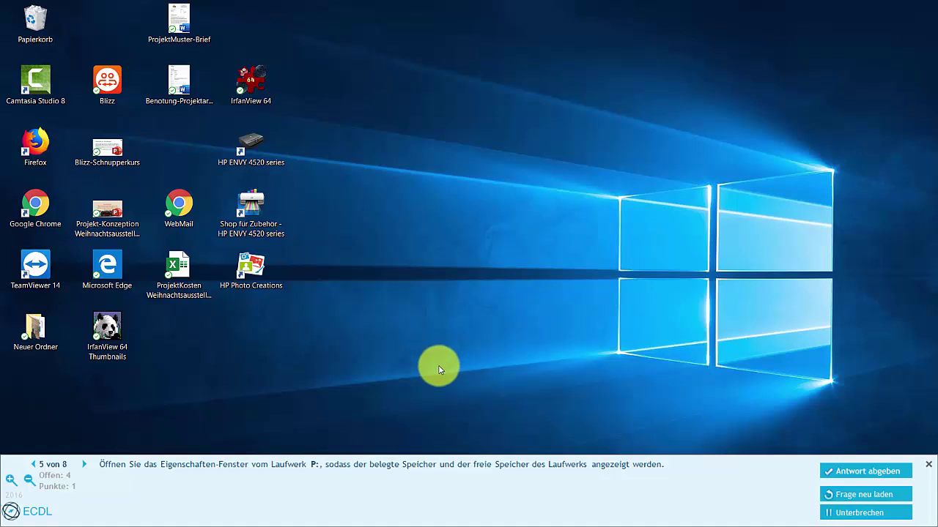
# - Open File Explorer maximized and browse drive P: into its Sophia_Test folder
pyautogui.press('super+e')
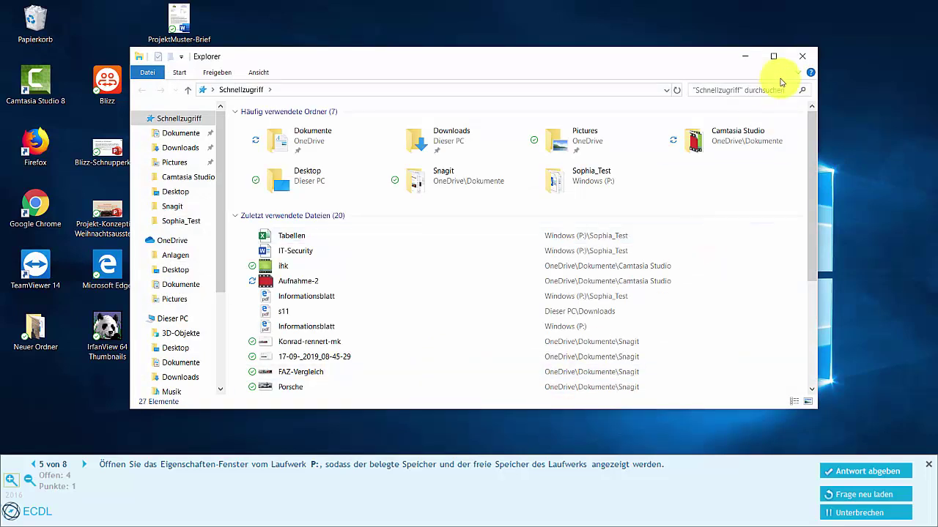
pyautogui.click(774, 57)
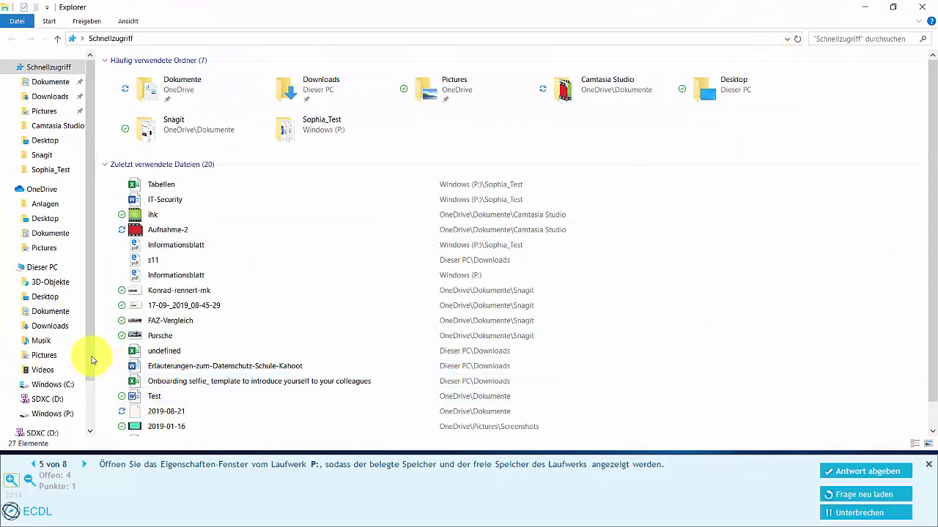
pyautogui.moveTo(86, 356); pyautogui.dragTo(88, 402)
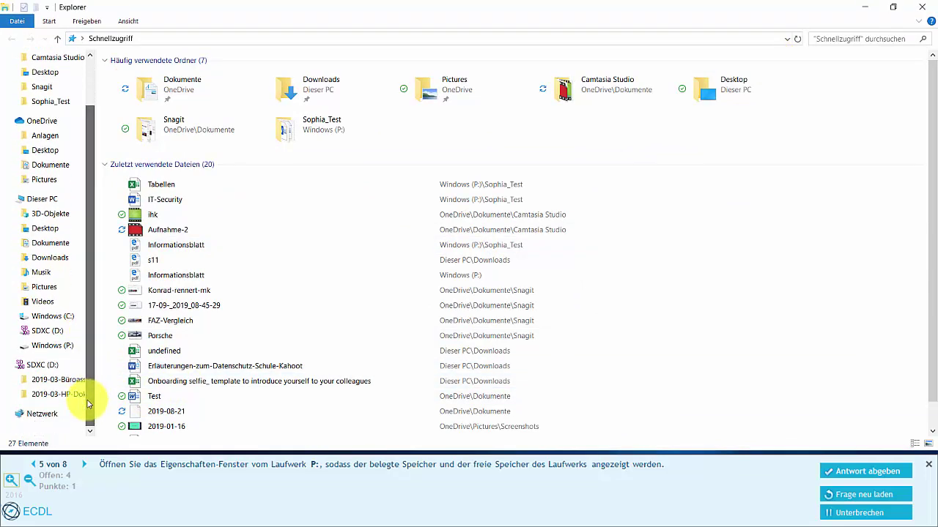
pyautogui.click(52, 346)
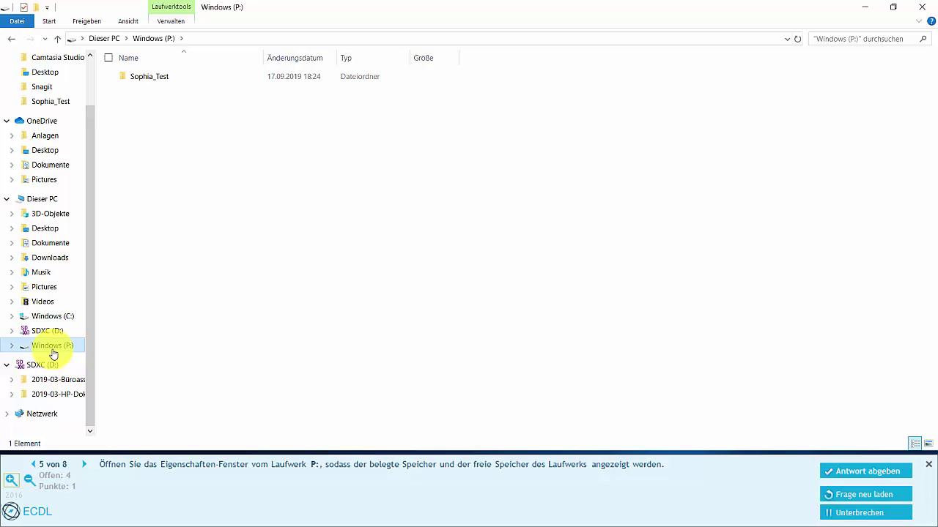
pyautogui.doubleClick(150, 78)
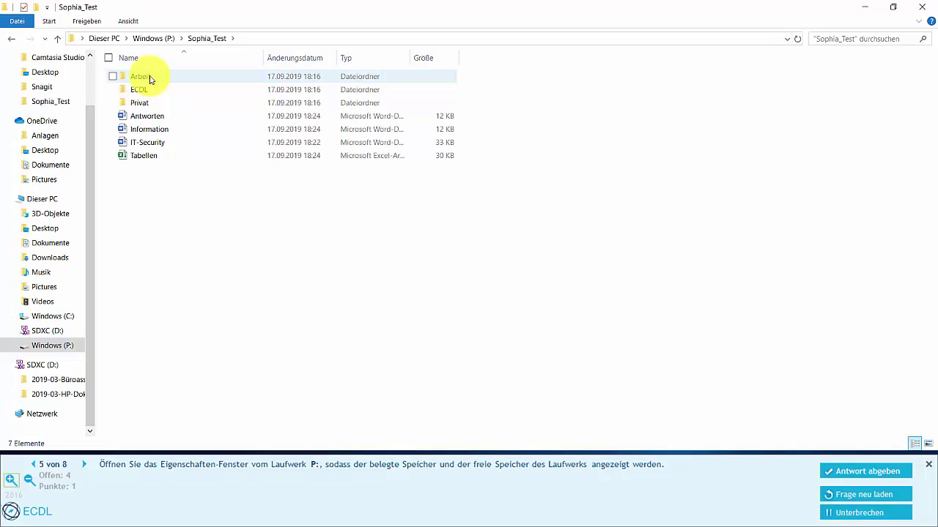
# - Show drive P:'s properties (57,2 GB used, 165 GB free) and submit the answer
pyautogui.rightClick(53, 351)
pyautogui.click(48, 338)
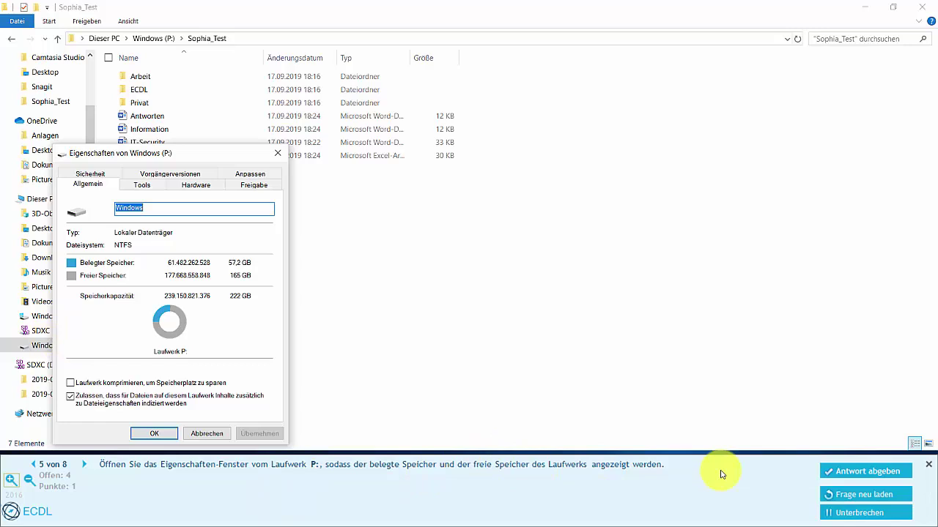
pyautogui.click(855, 472)
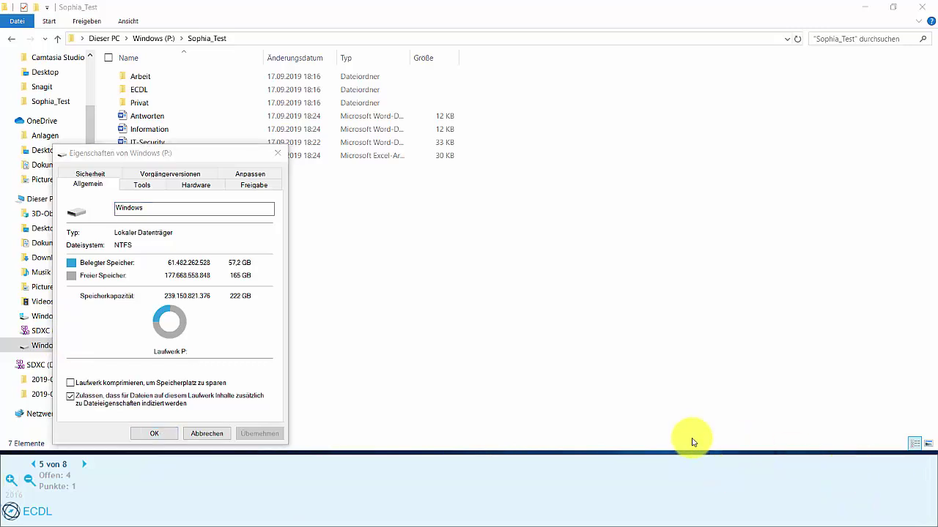
# - Close drive P:'s properties and search the Arbeit folder for 'Tablet', finding the PC document
pyautogui.click(276, 153)
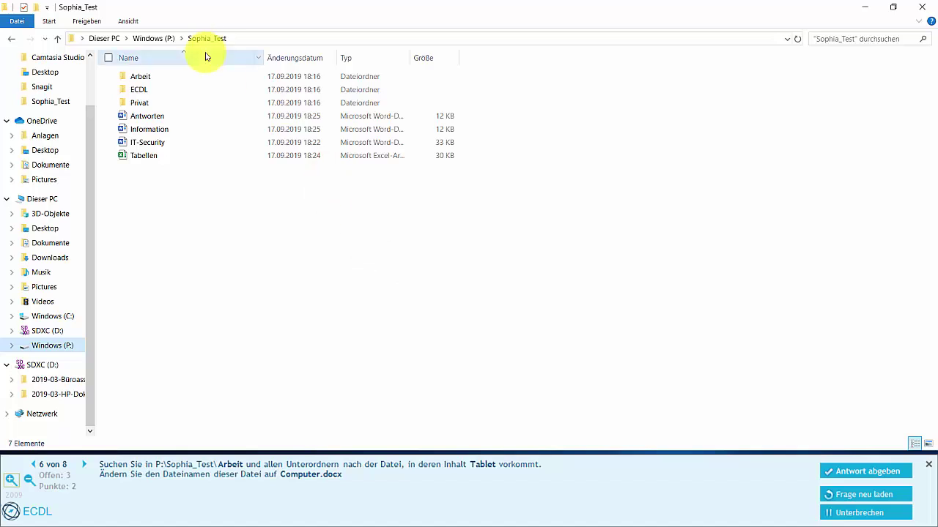
pyautogui.click(152, 83)
pyautogui.doubleClick(152, 81)
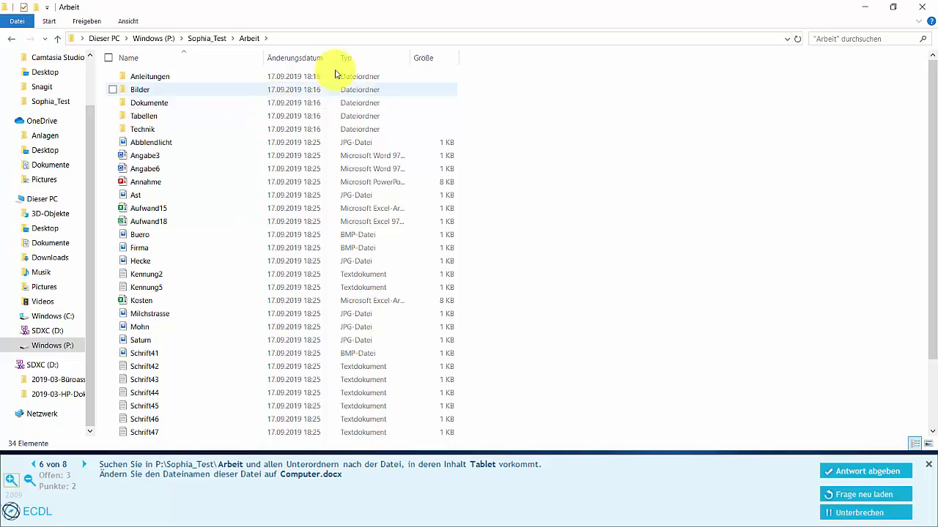
pyautogui.click(840, 38)
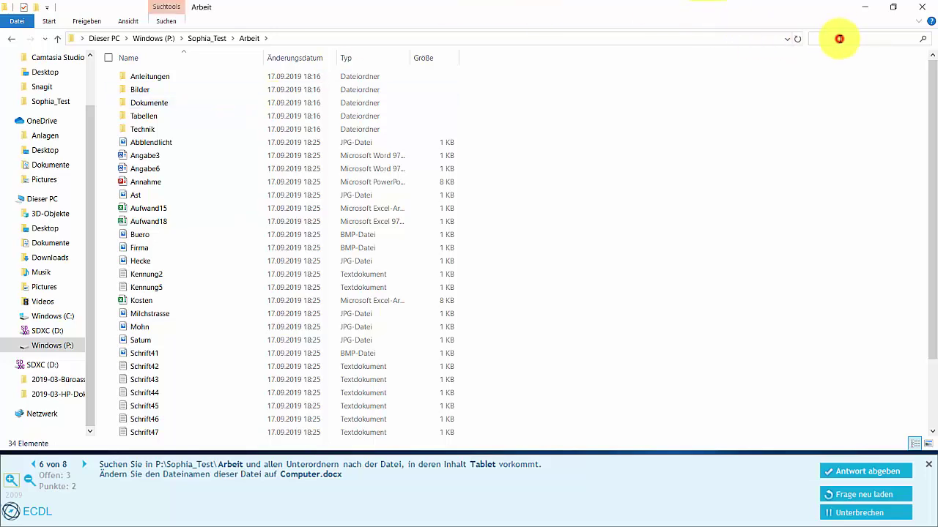
pyautogui.write('Tablet')
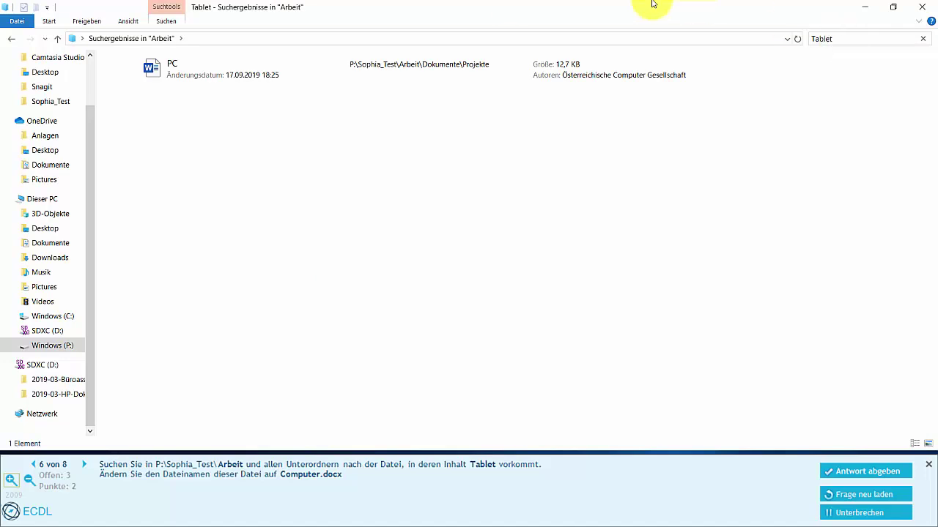
# - Turn on the advanced options in the Search menu
pyautogui.click(162, 25)
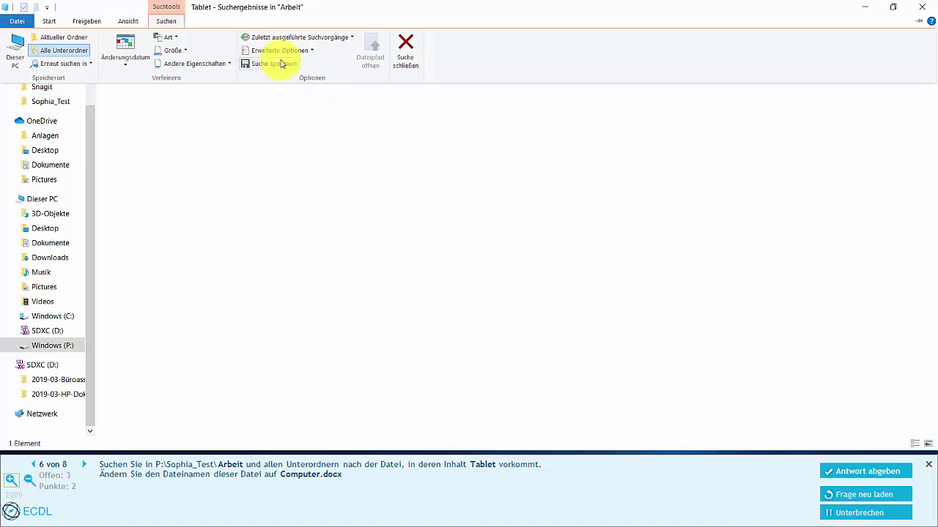
pyautogui.click(280, 51)
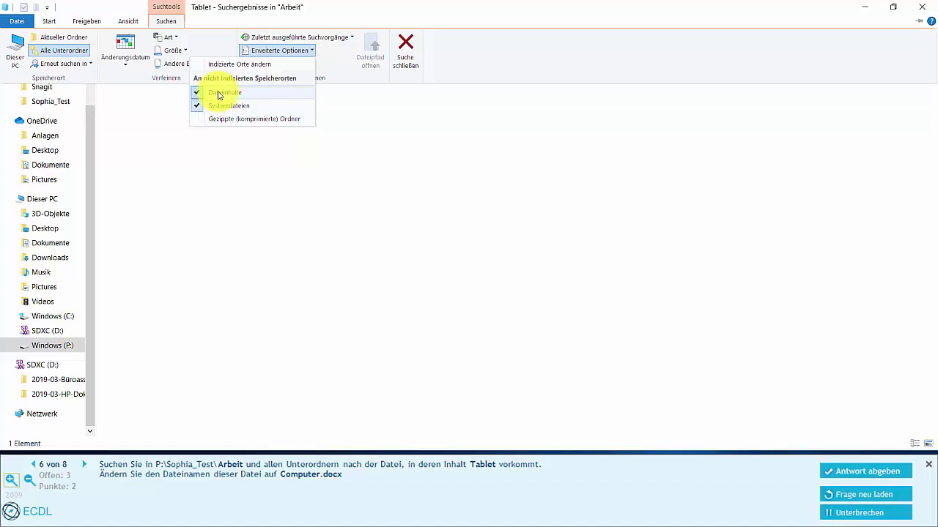
pyautogui.click(456, 177)
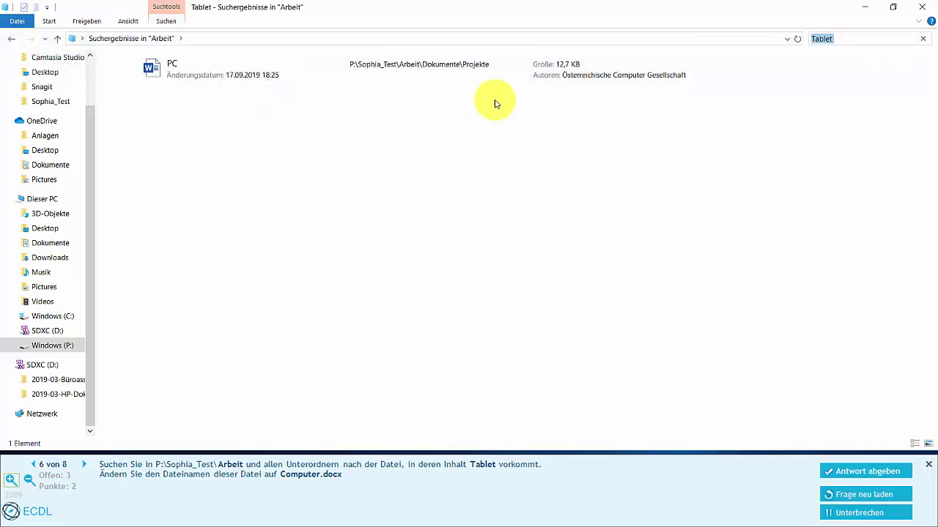
# - Rename the found PC document to 'Computer' and submit the search task answer
pyautogui.click(185, 70)
pyautogui.click(182, 71)
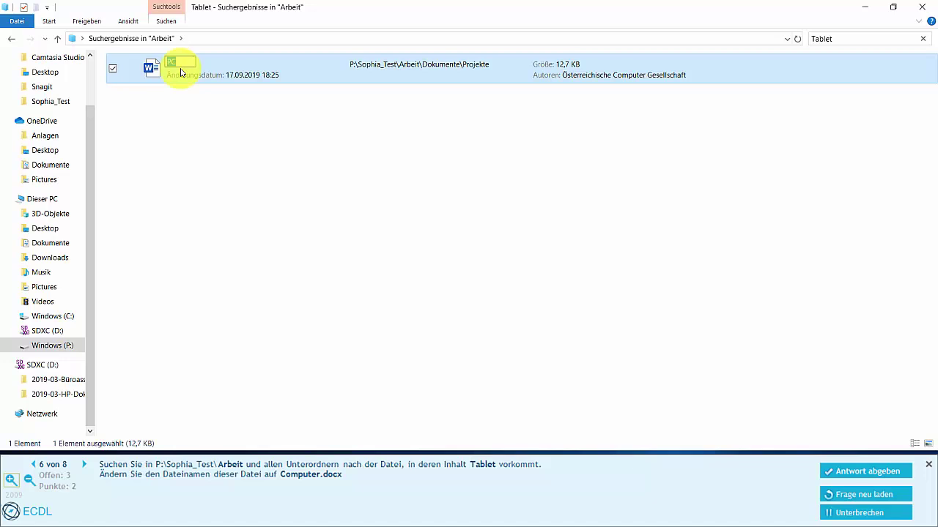
pyautogui.write('Computer')
pyautogui.press('Return')
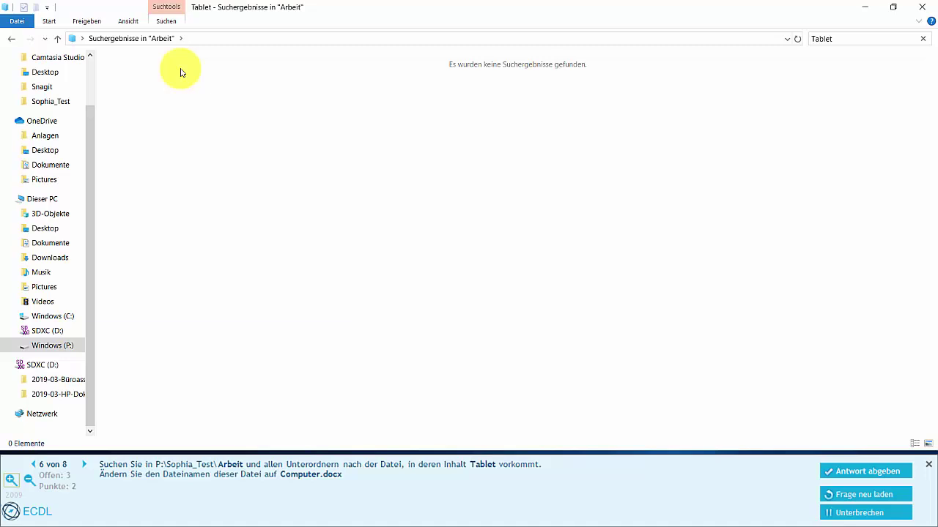
pyautogui.click(863, 478)
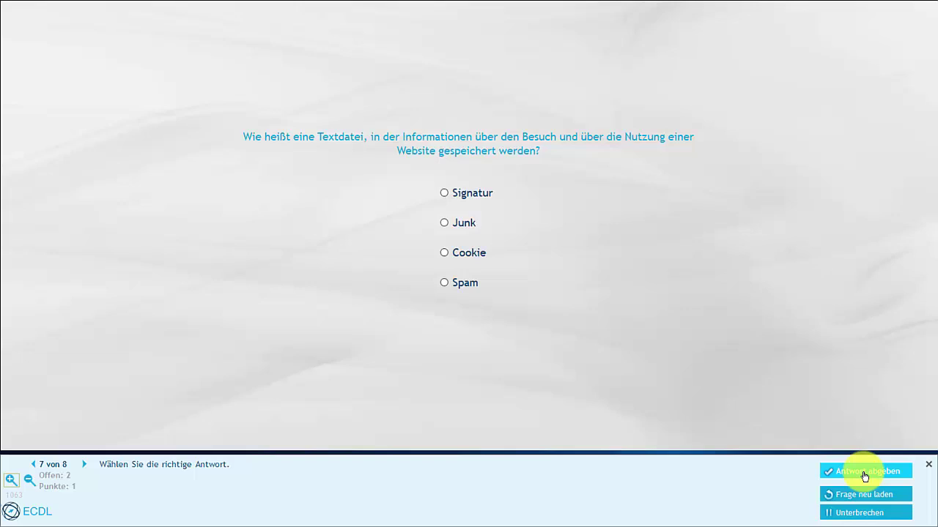
# - Answer question 7 with 'Cookie' and submit it
pyautogui.click(445, 253)
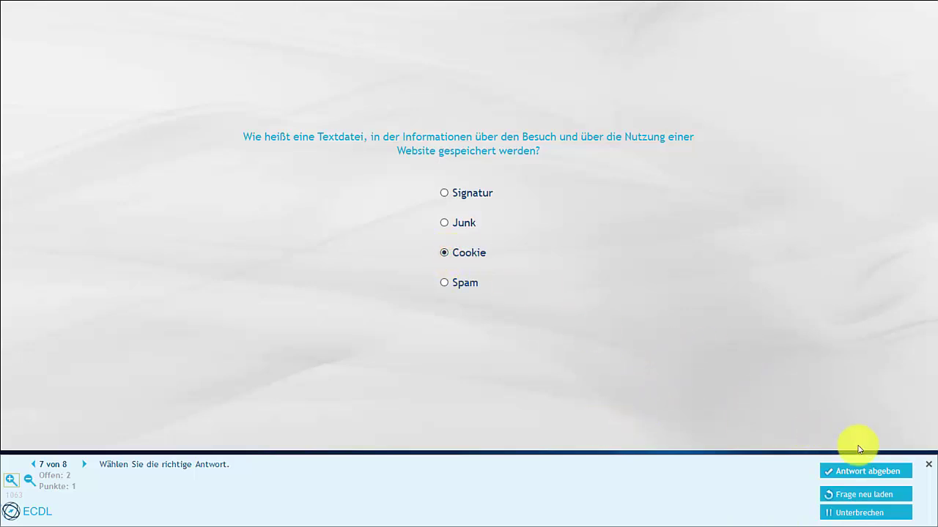
pyautogui.click(860, 471)
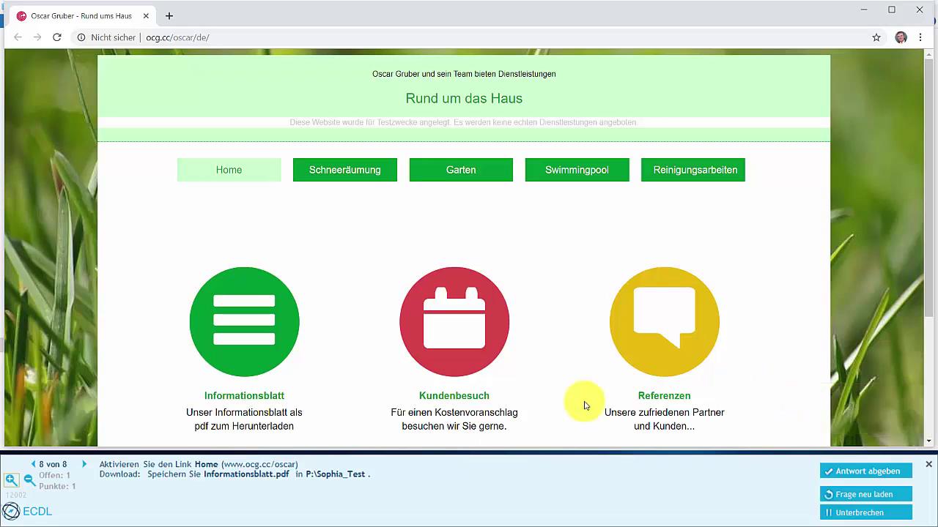
# - Open the Informationsblatt PDF from the Home page and save it into P:\Sophia_Test
pyautogui.click(233, 176)
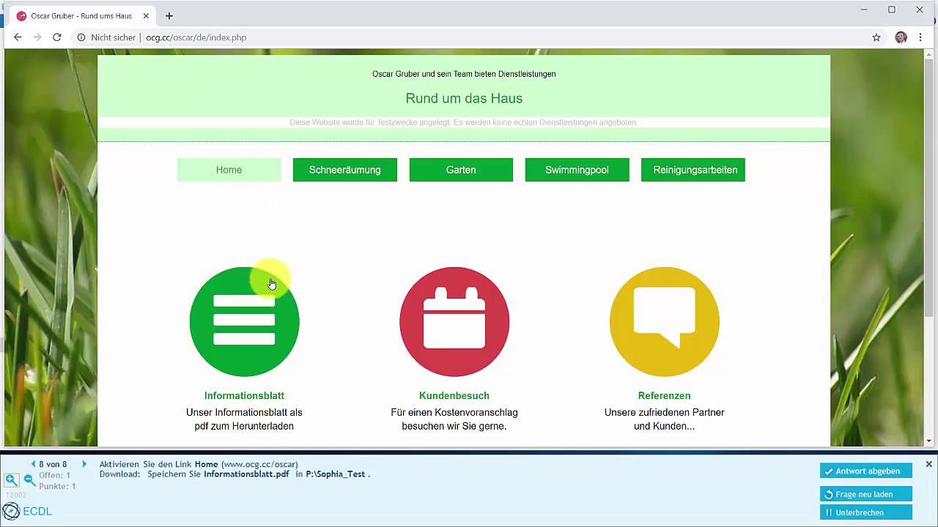
pyautogui.click(247, 393)
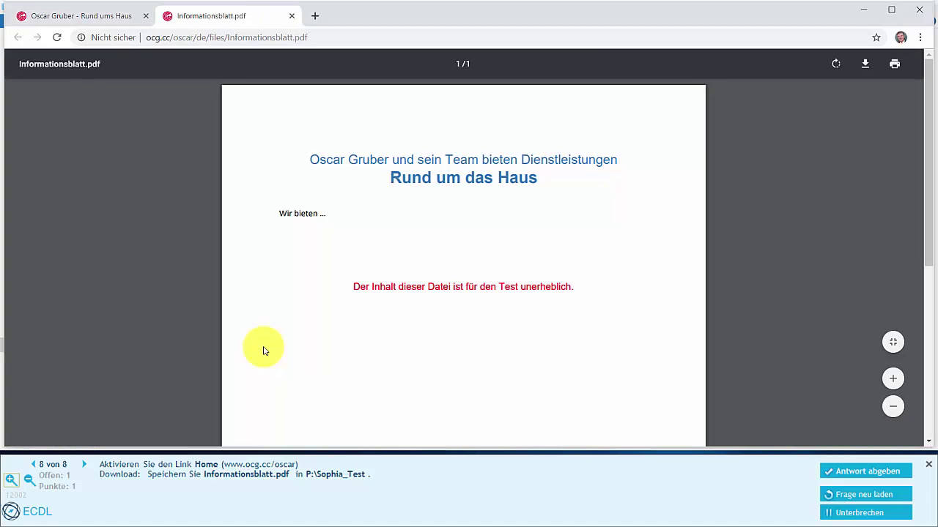
pyautogui.rightClick(378, 236)
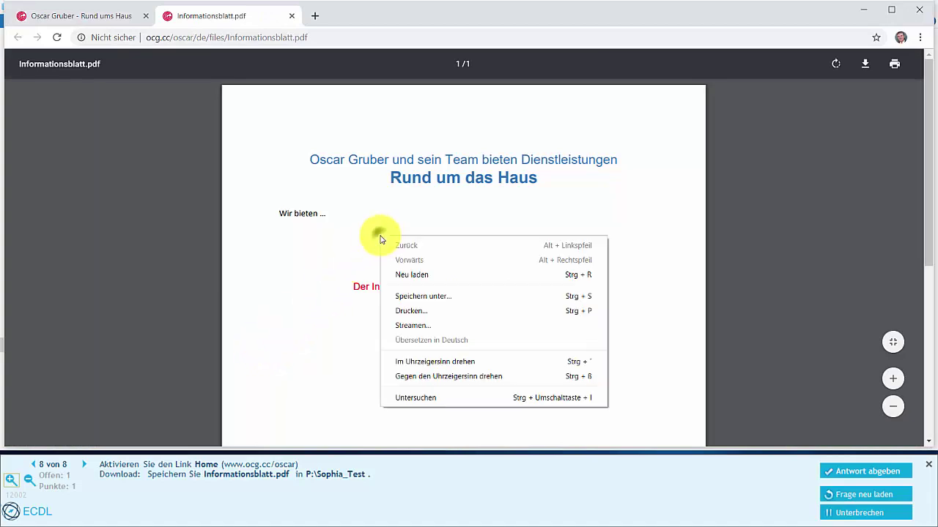
pyautogui.click(409, 297)
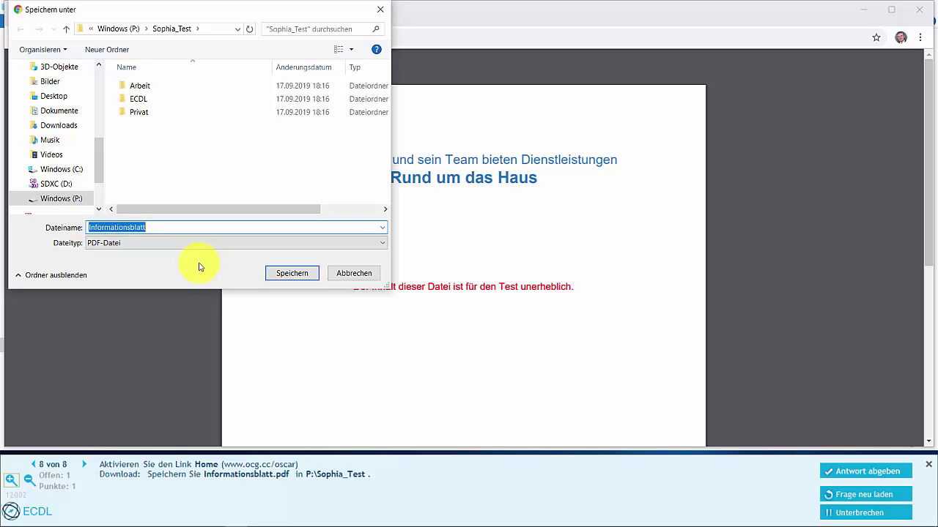
pyautogui.click(145, 86)
pyautogui.doubleClick(146, 86)
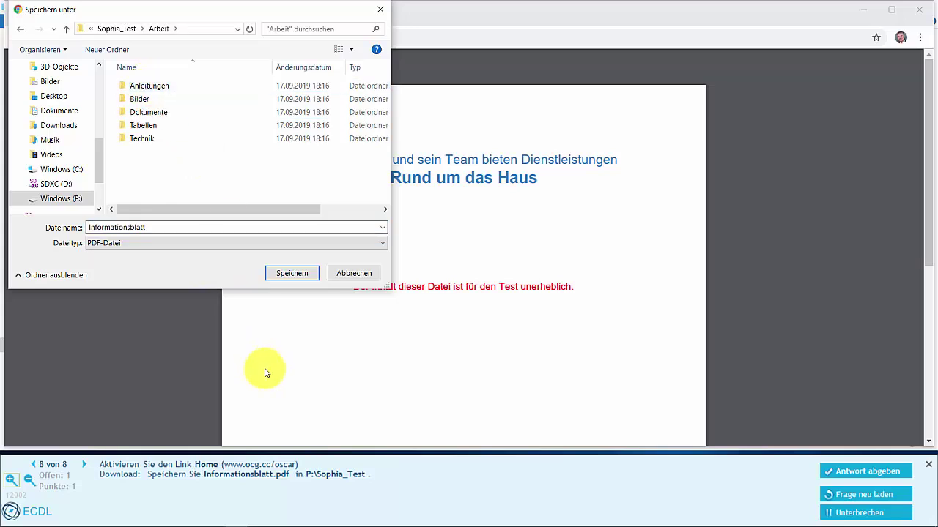
pyautogui.click(117, 29)
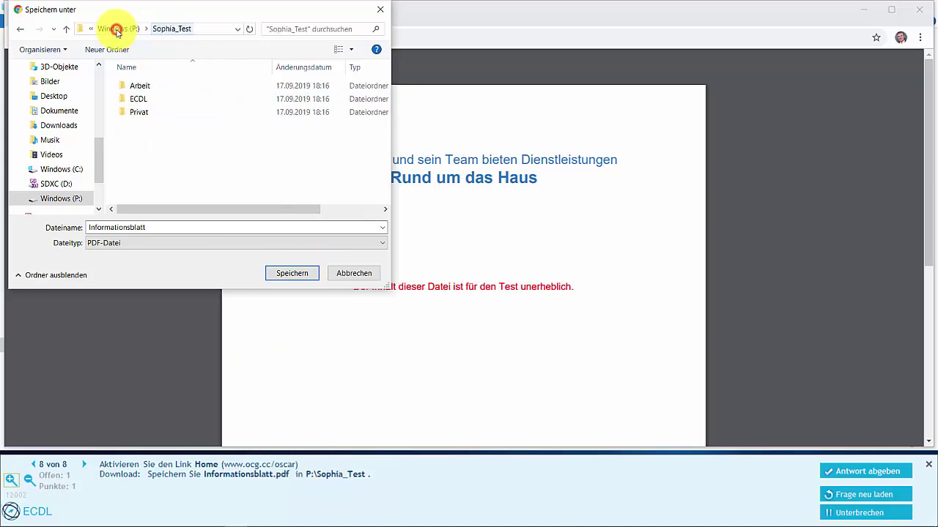
pyautogui.click(293, 272)
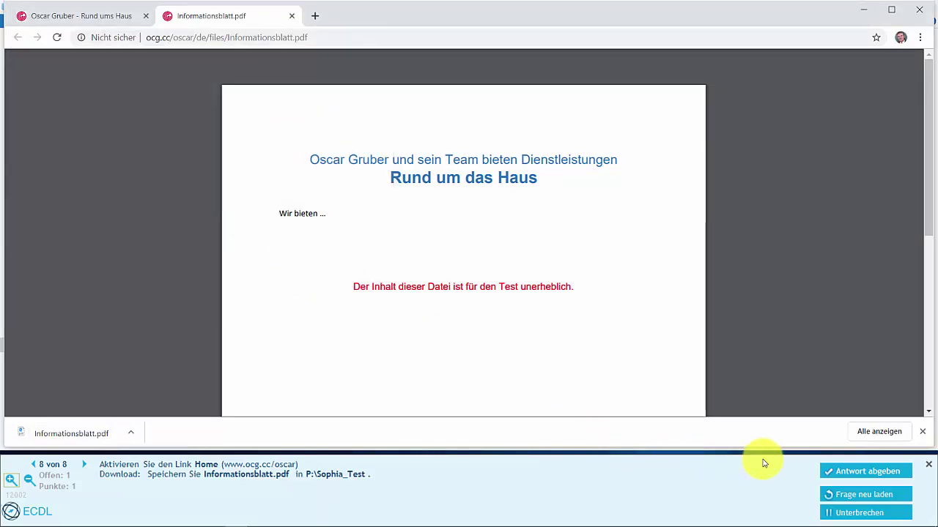
# - Submit the final download task and close the 89% Demo CH test result window
pyautogui.click(850, 476)
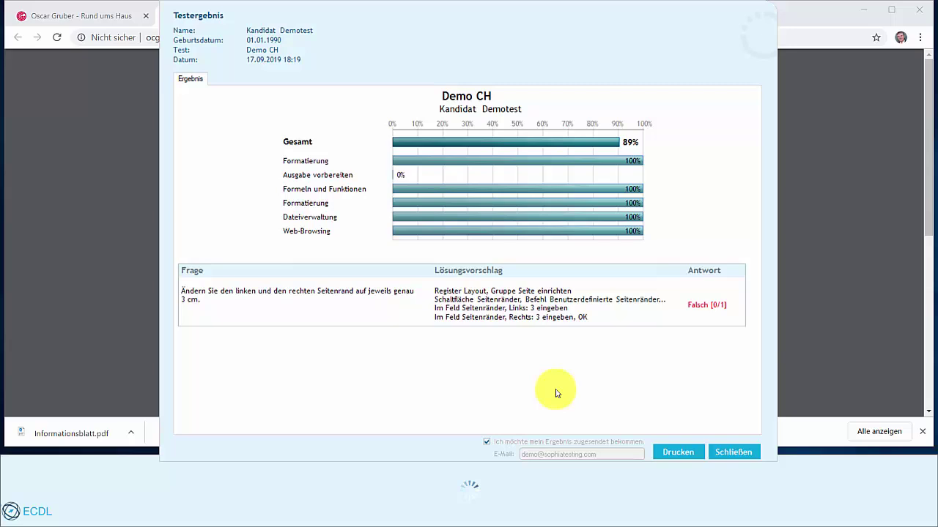
pyautogui.click(729, 452)
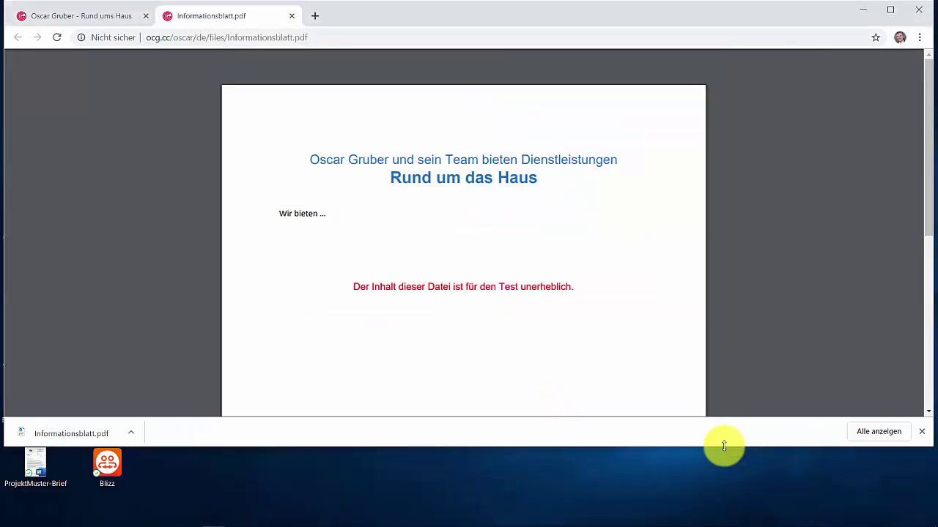
# - Close the Informationsblatt.pdf tab and the Rund um das Haus website tab
pyautogui.click(292, 16)
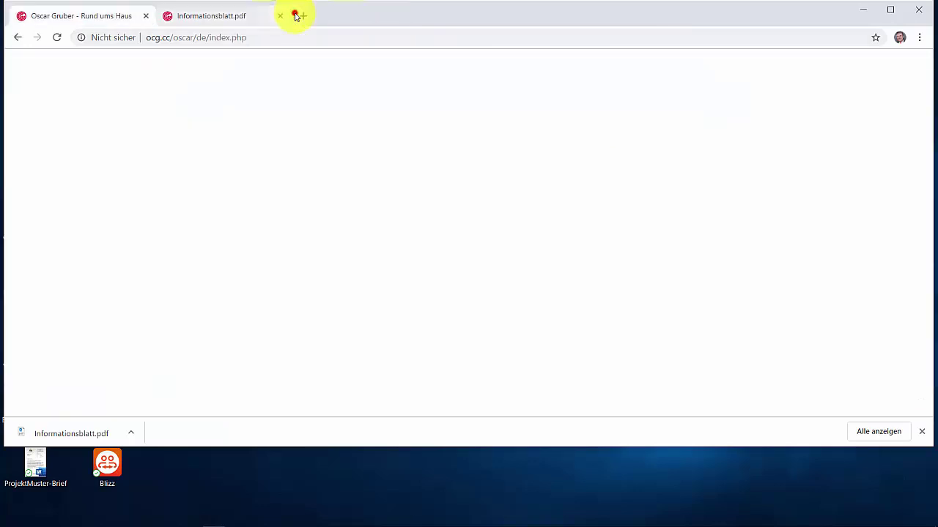
pyautogui.click(147, 15)
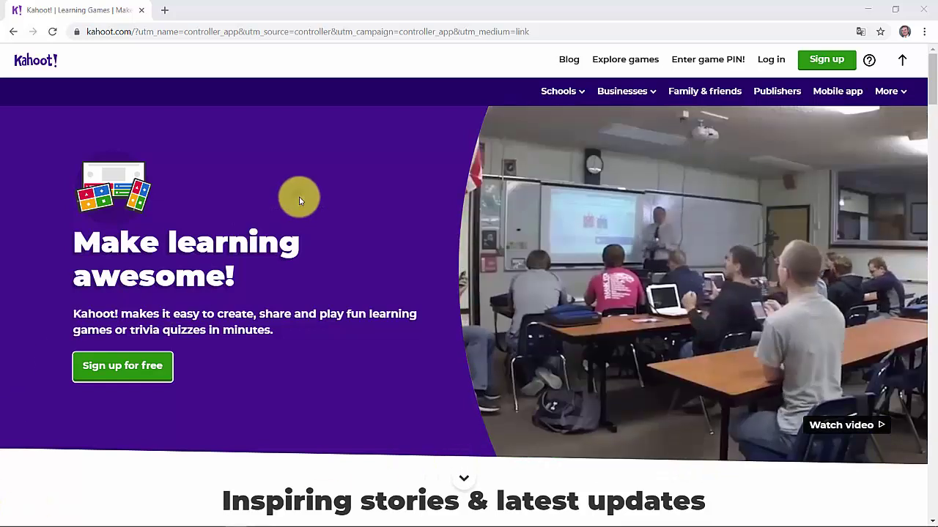
# - Translate the Kahoot home page into German and go to the login page
pyautogui.rightClick(299, 196)
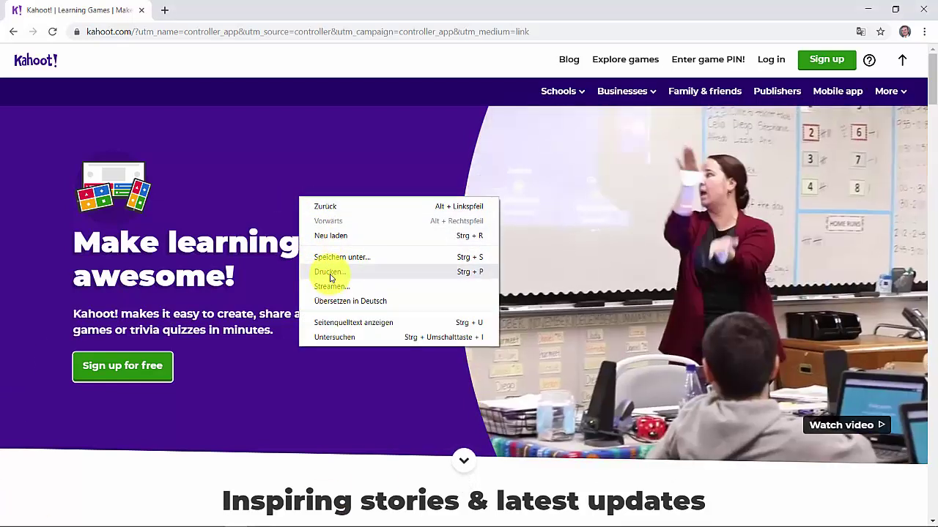
pyautogui.click(336, 303)
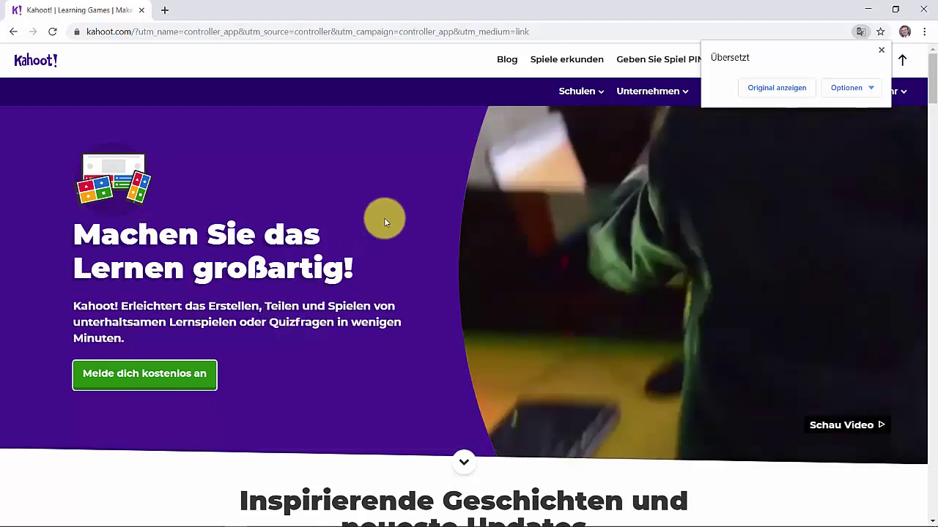
pyautogui.click(367, 198)
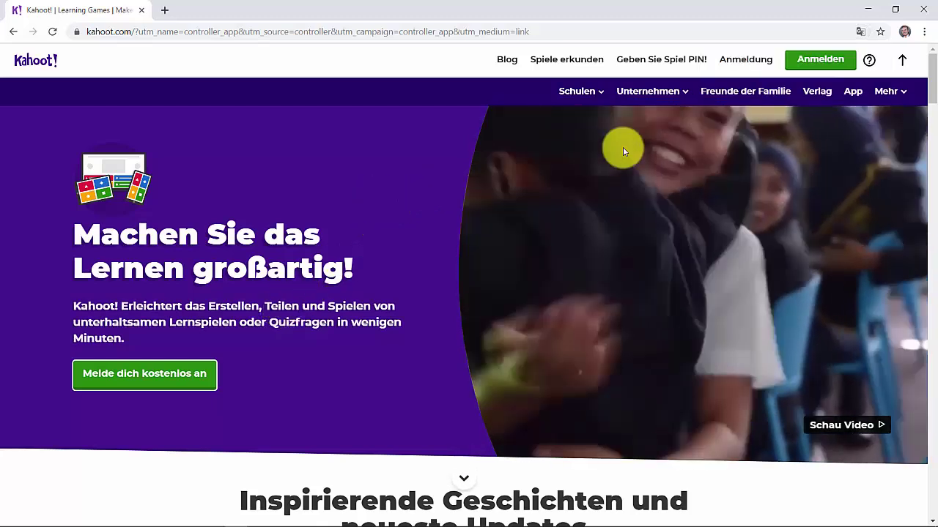
pyautogui.click(743, 60)
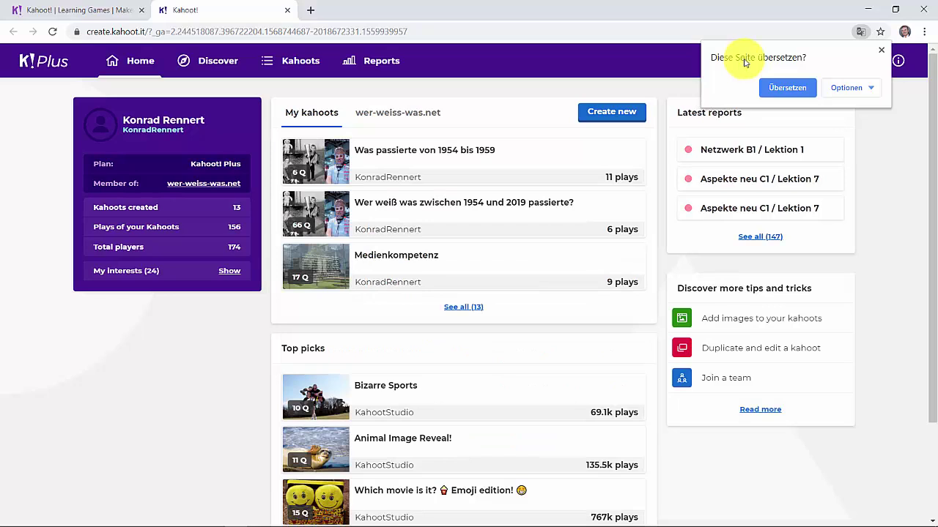
# - Dismiss the dashboard translation offer and switch to Kahoot's Discover page
pyautogui.click(881, 49)
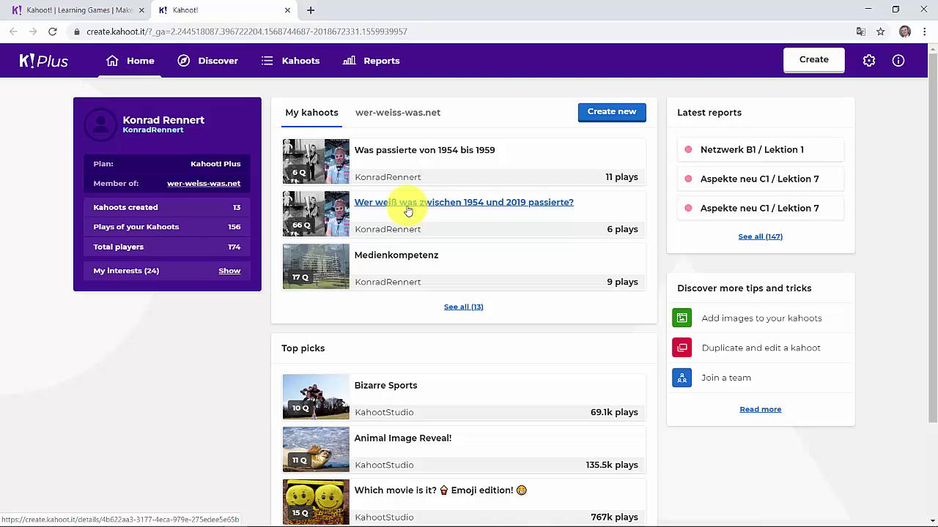
pyautogui.click(215, 65)
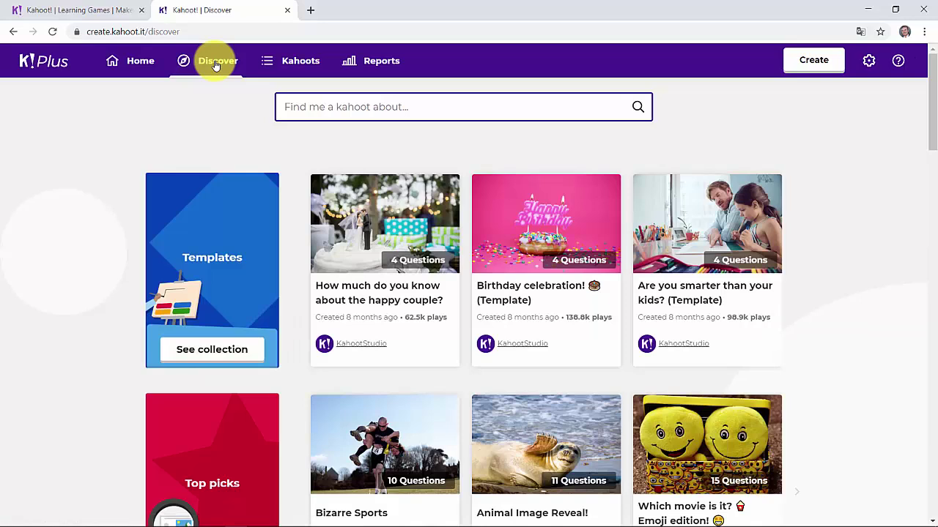
# - Search public kahoots for ErnstKlettSprachen and open the Fußball-WM 2018 kahoot
pyautogui.click(304, 107)
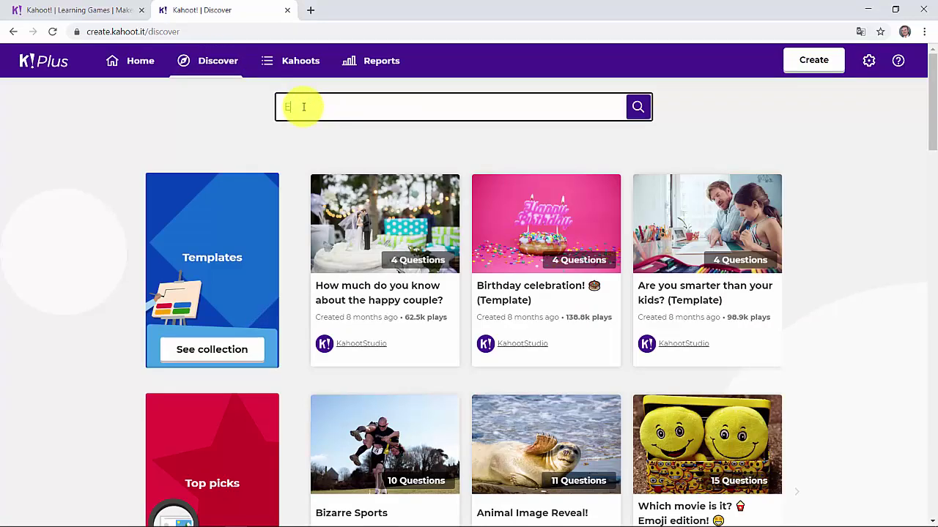
pyautogui.write('ErnstKlettSprach')
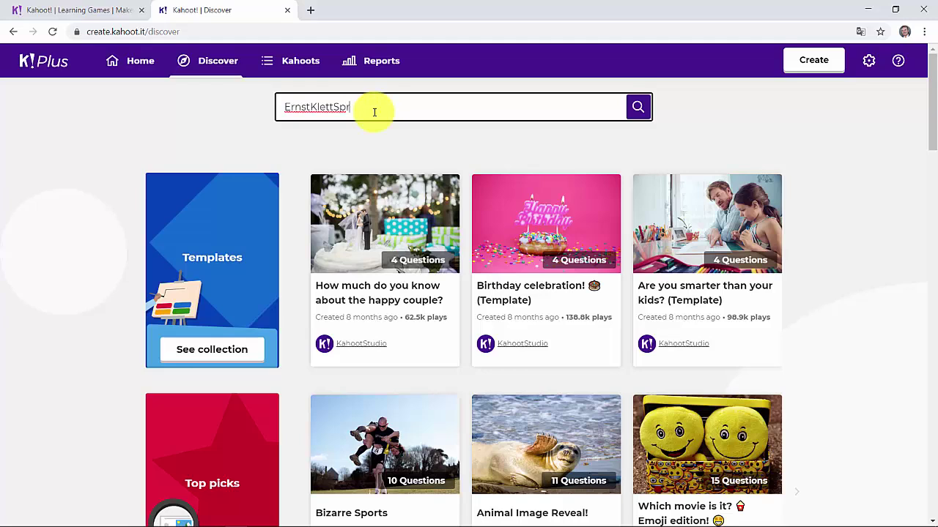
pyautogui.write('en')
pyautogui.press('Return')
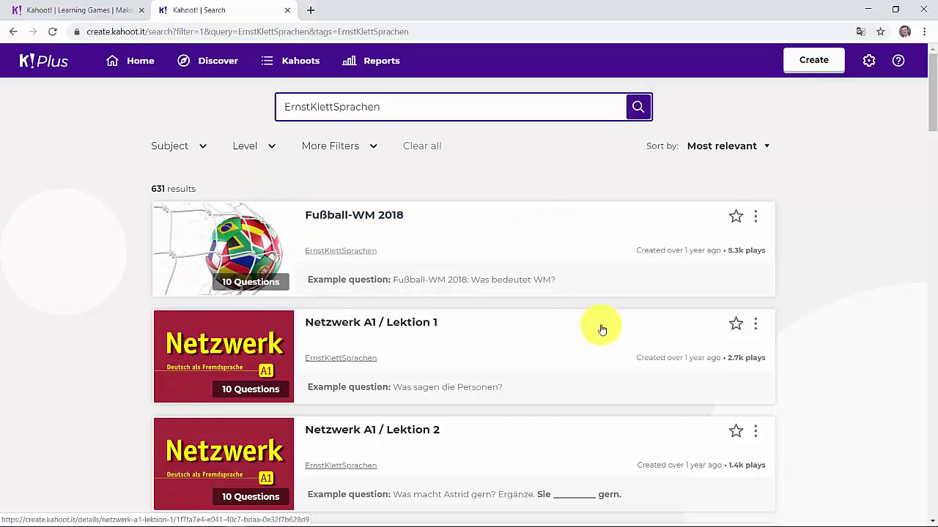
pyautogui.click(539, 248)
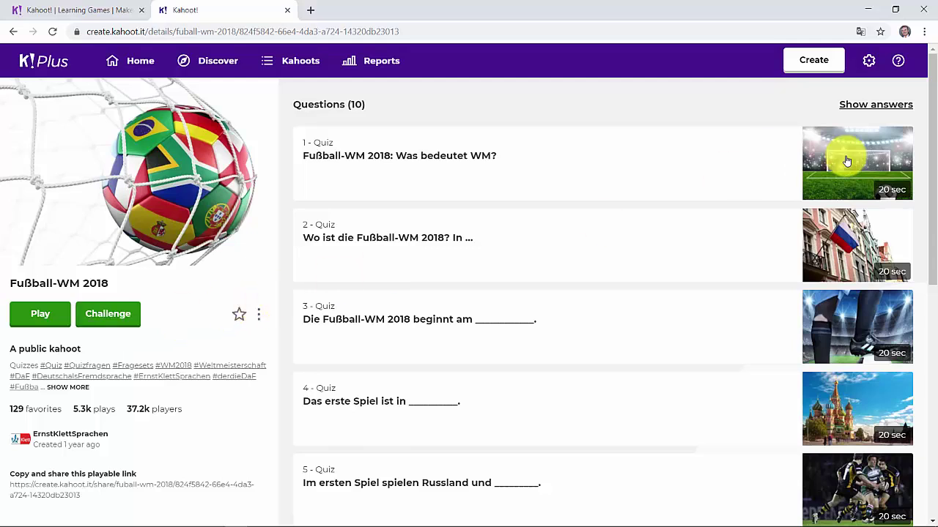
# - Show the answers for the Fußball-WM 2018 questions and scroll through them
pyautogui.click(873, 104)
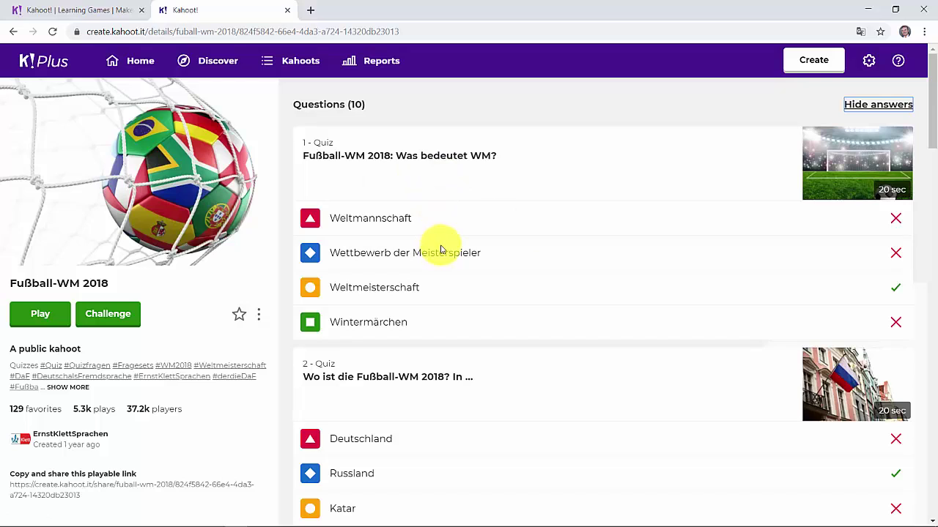
pyautogui.scroll(-3, 495, 334)
pyautogui.scroll(-8, 498, 330)
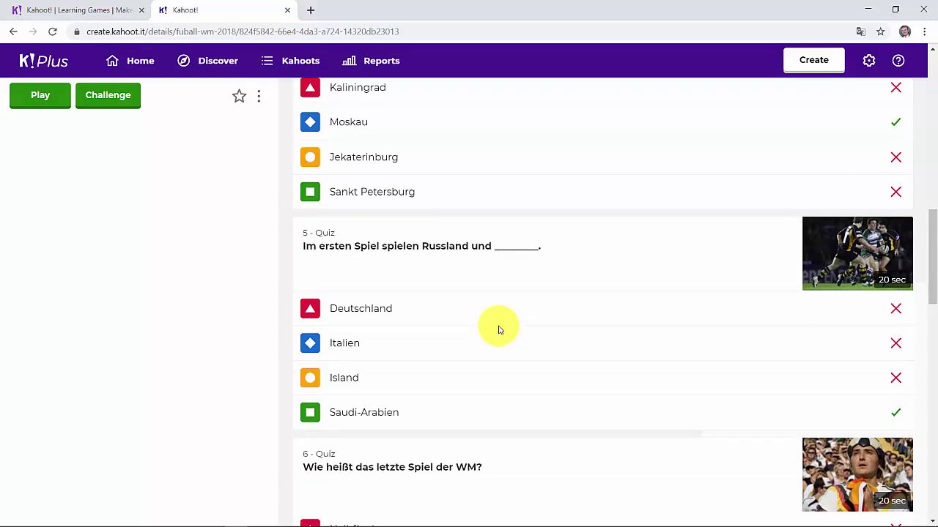
pyautogui.scroll(5, 373, 262)
pyautogui.scroll(4, 374, 262)
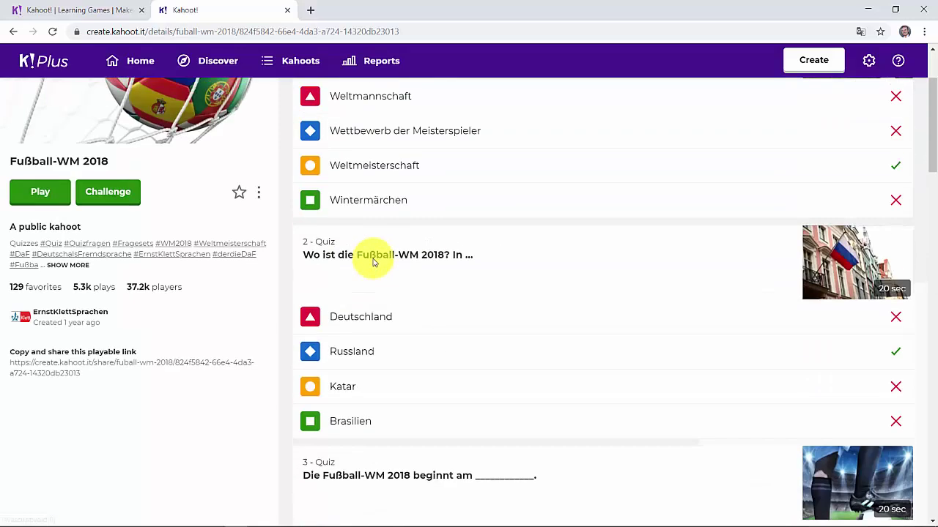
# - Back on Discover, search for 'Aspecte neu C1 Lektion1' to find the Aspekte neu C1 kahoot
pyautogui.click(218, 60)
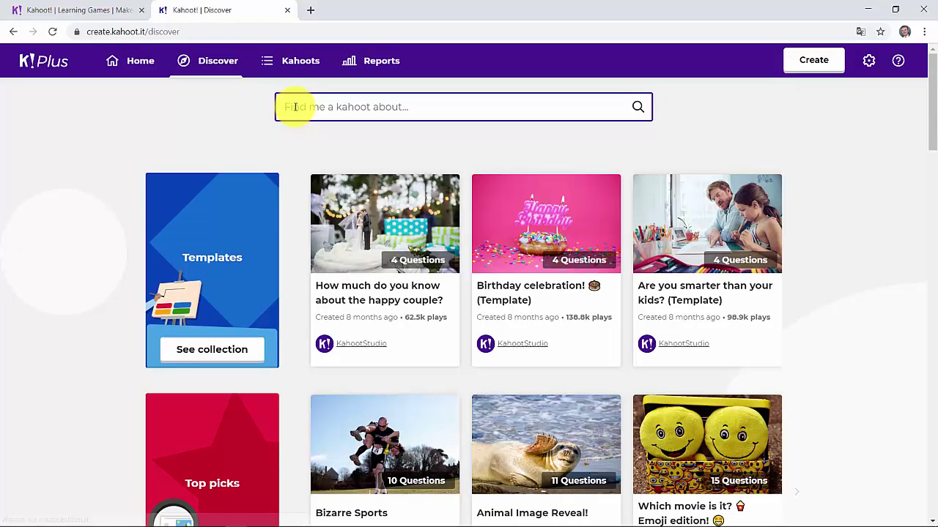
pyautogui.click(295, 106)
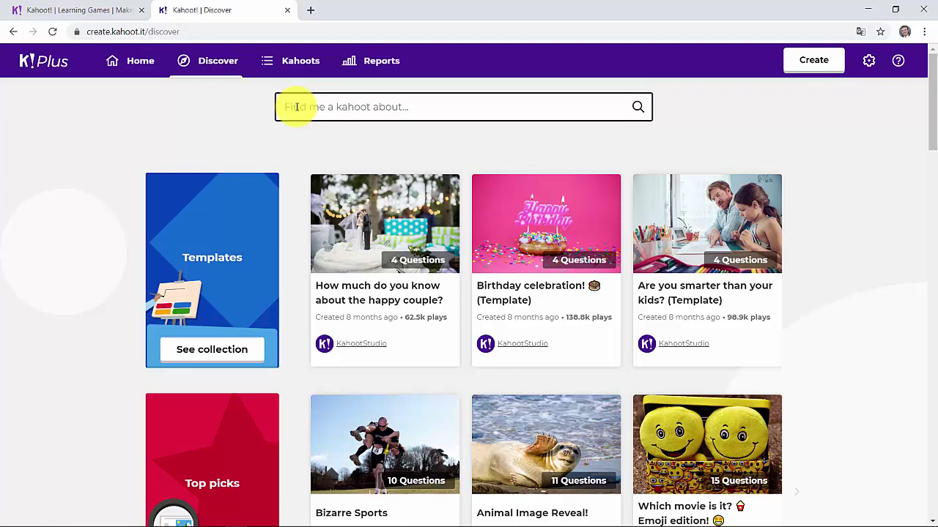
pyautogui.write('Aspec')
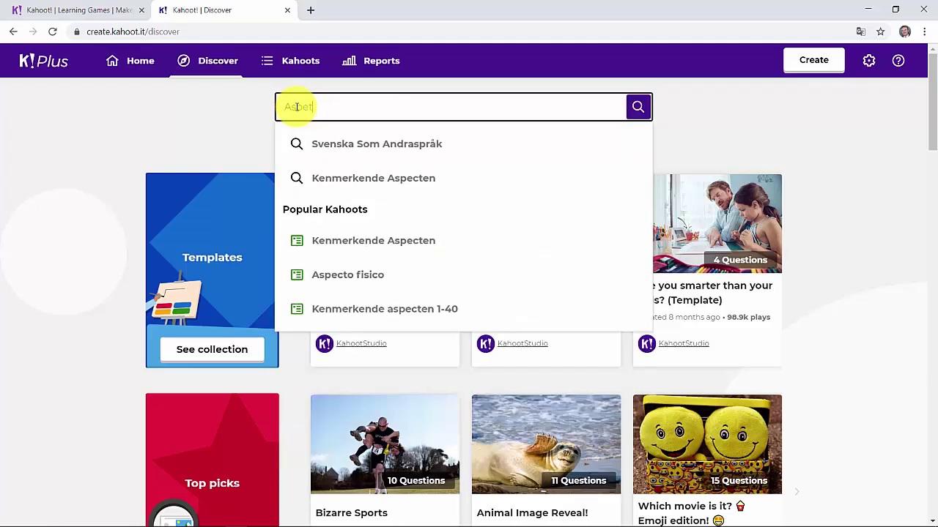
pyautogui.write('te neu C1 L')
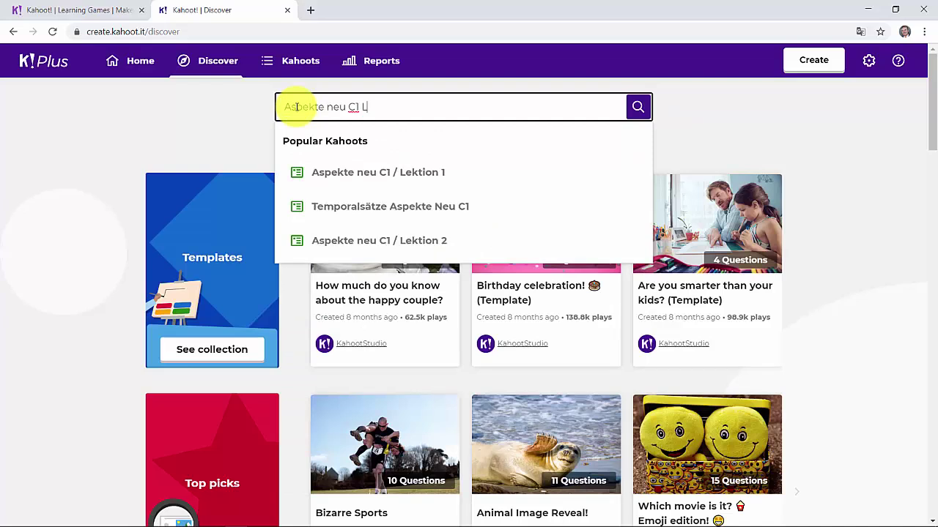
pyautogui.write('ek')
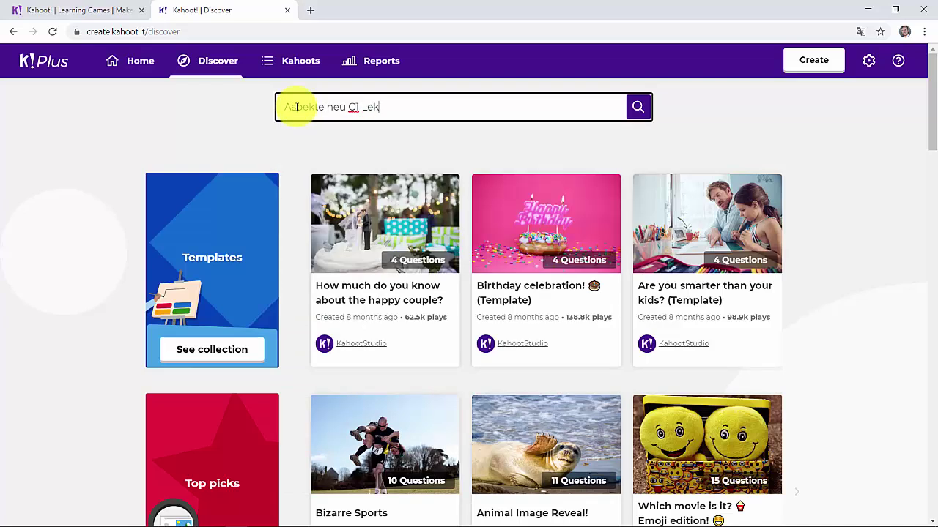
pyautogui.write('tion')
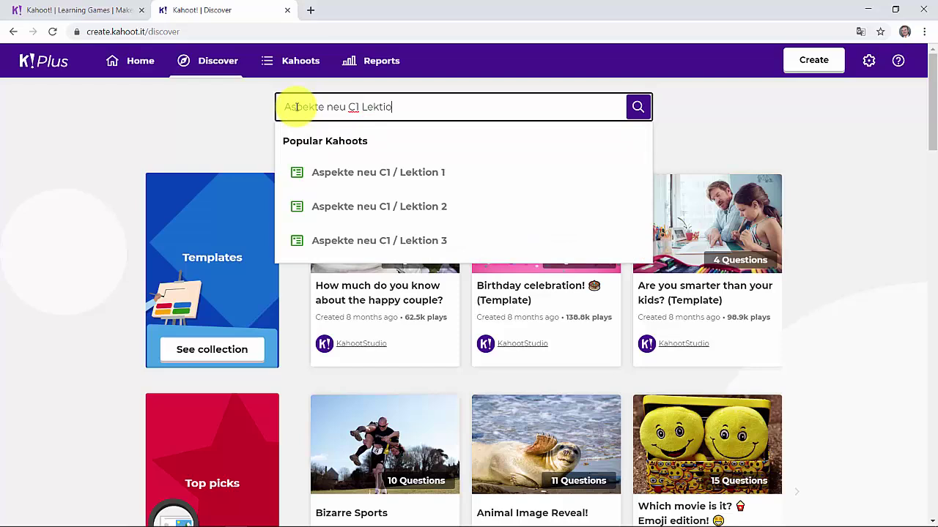
pyautogui.write('1')
pyautogui.press('Return')
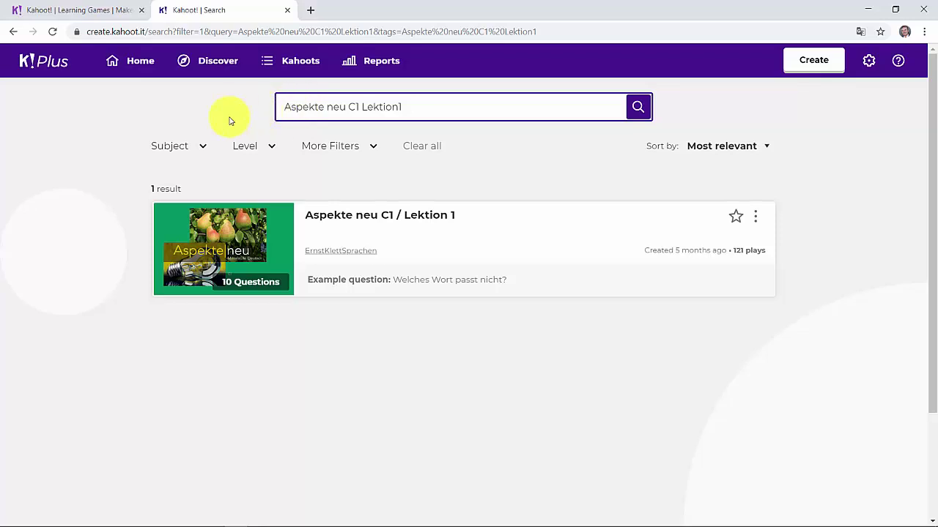
# - Open the Aspekte neu C1 / Lektion 1 kahoot and show its answers
pyautogui.click(336, 228)
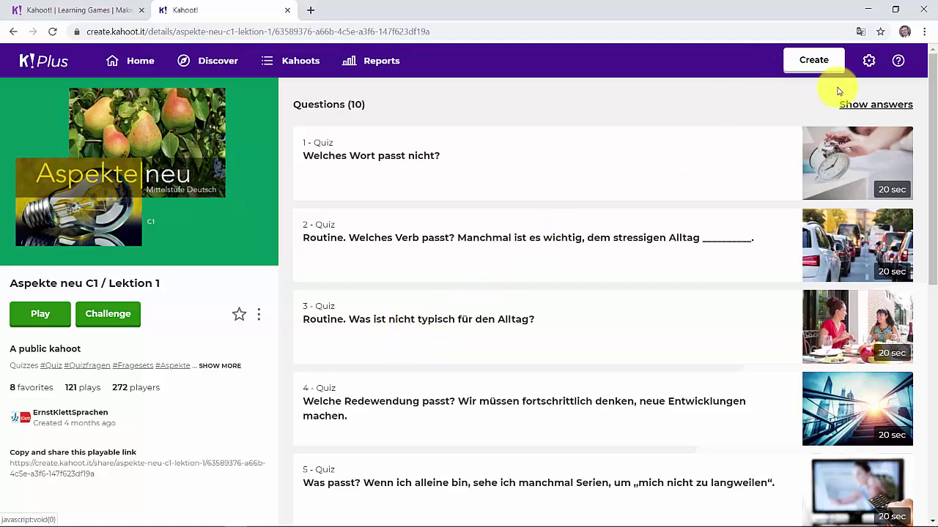
pyautogui.click(886, 105)
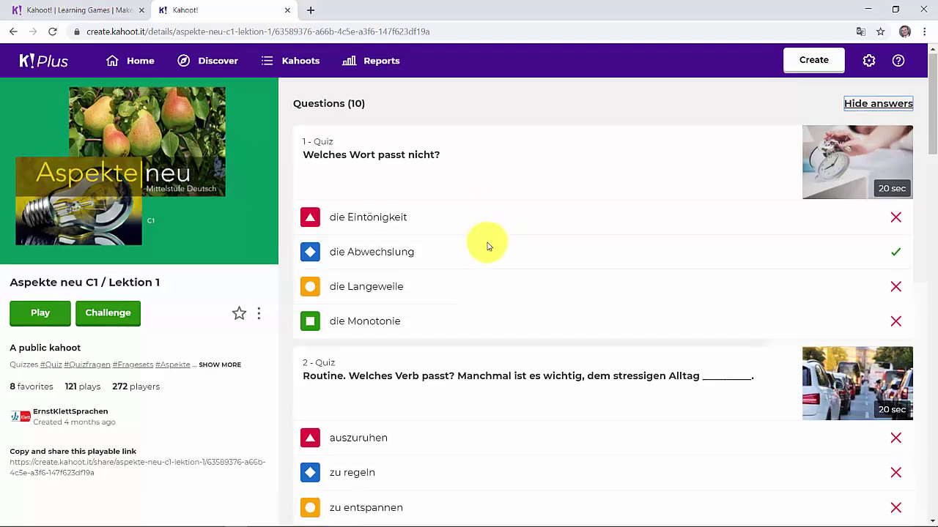
# - Scroll through questions 2 to 9 and their correct answers, then start a challenge
pyautogui.scroll(-2, 488, 244)
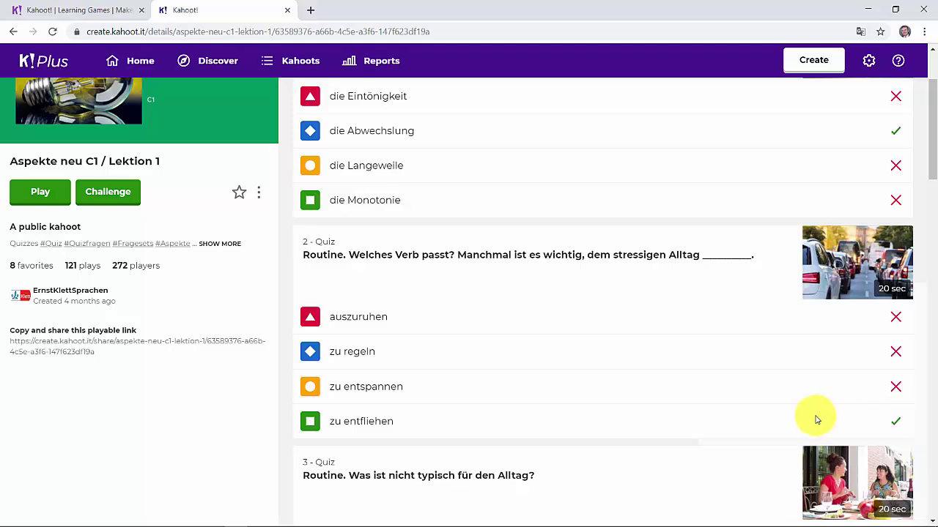
pyautogui.scroll(-4, 802, 416)
pyautogui.scroll(-8, 797, 418)
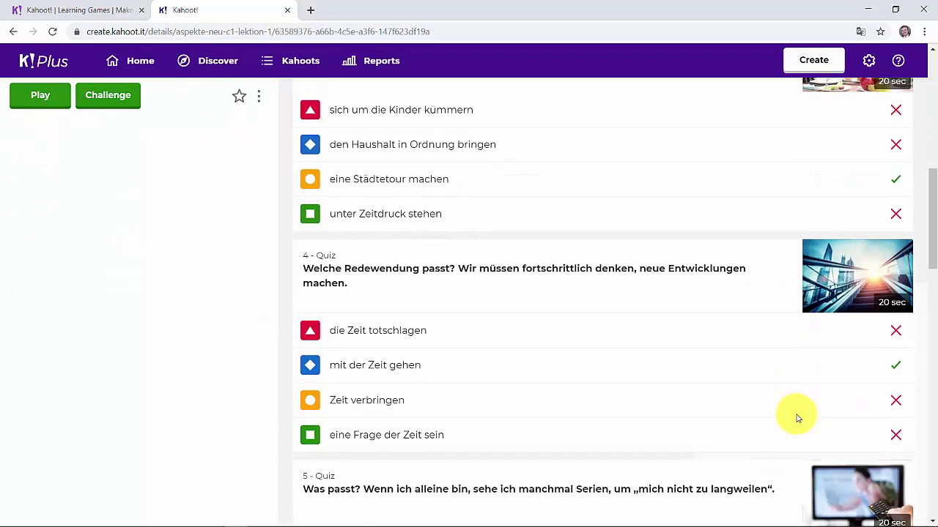
pyautogui.scroll(-3, 797, 417)
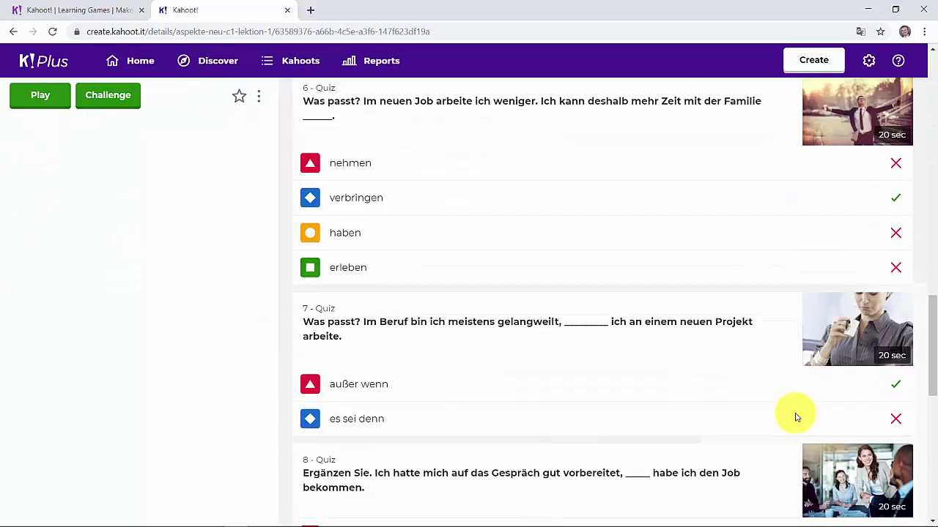
pyautogui.scroll(-4, 797, 418)
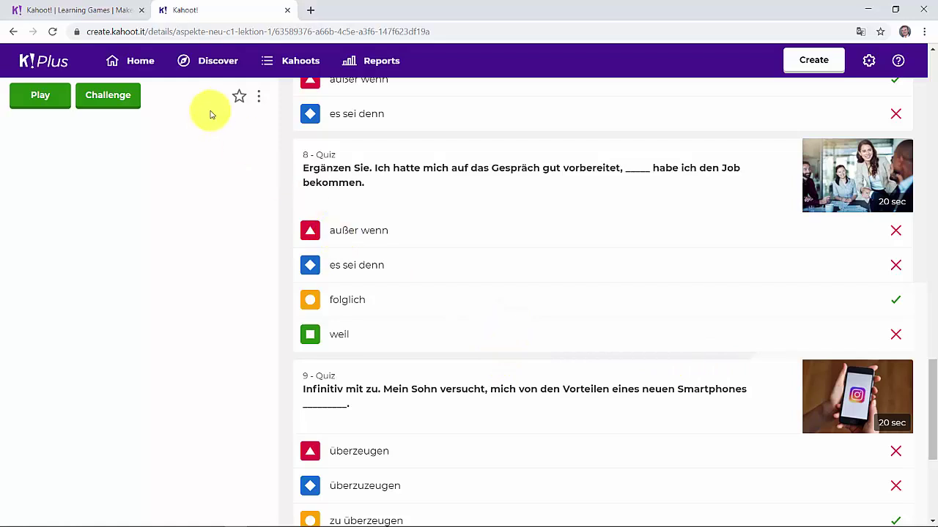
pyautogui.click(99, 99)
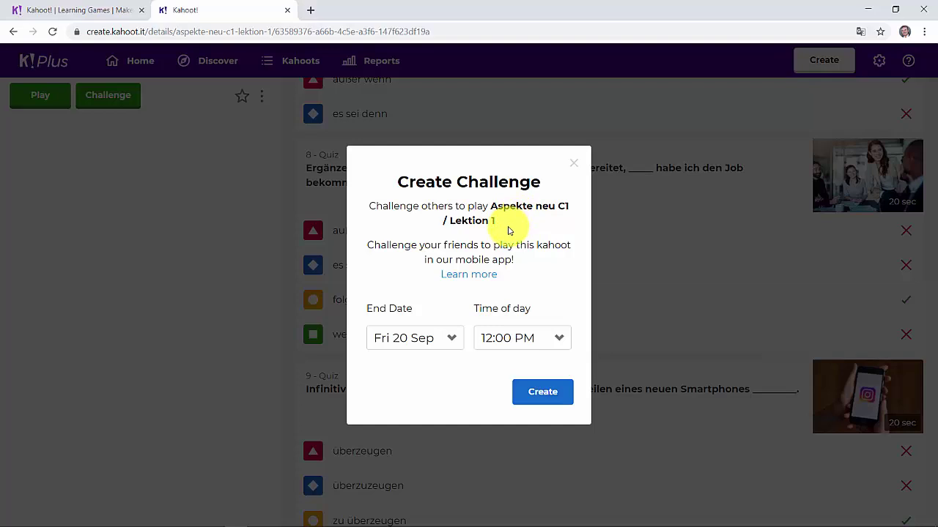
# - Create the challenge with an end date of Mon 14 Oct, 12:00 PM
pyautogui.click(450, 338)
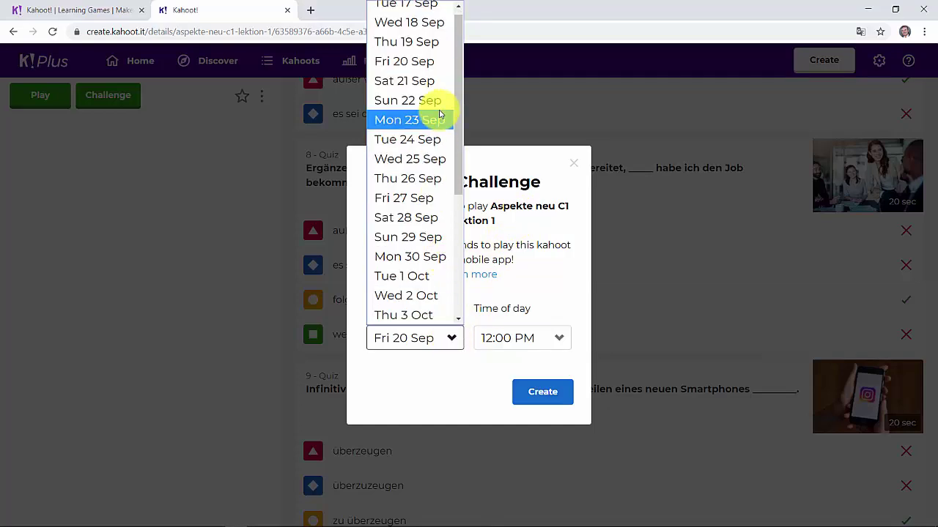
pyautogui.moveTo(458, 106); pyautogui.dragTo(460, 330)
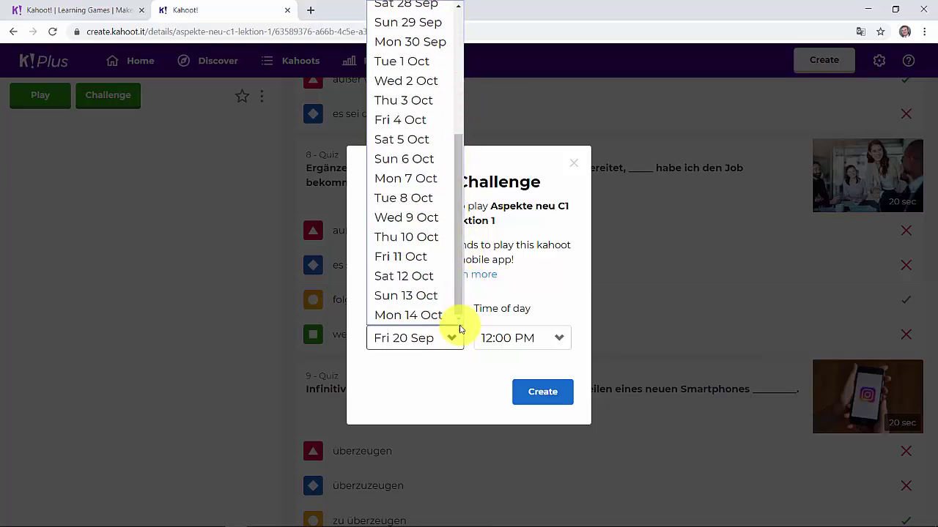
pyautogui.click(401, 322)
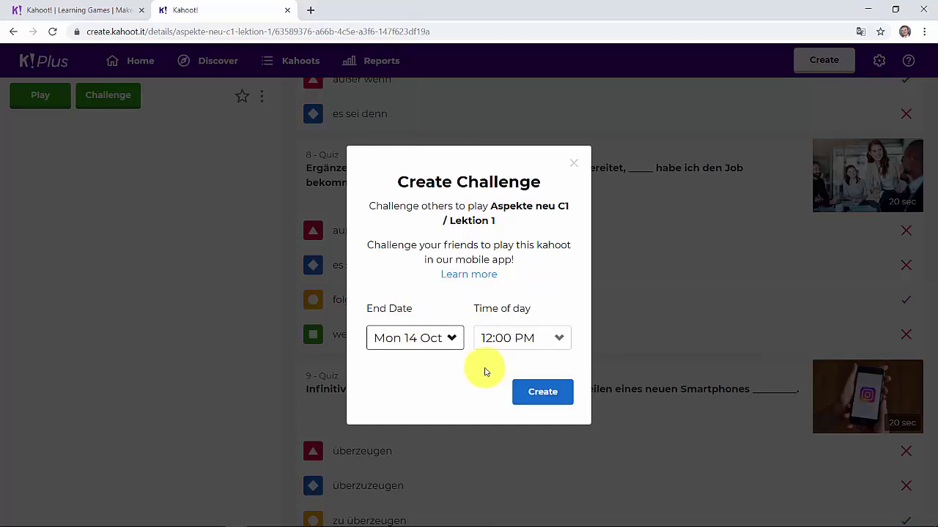
pyautogui.click(544, 393)
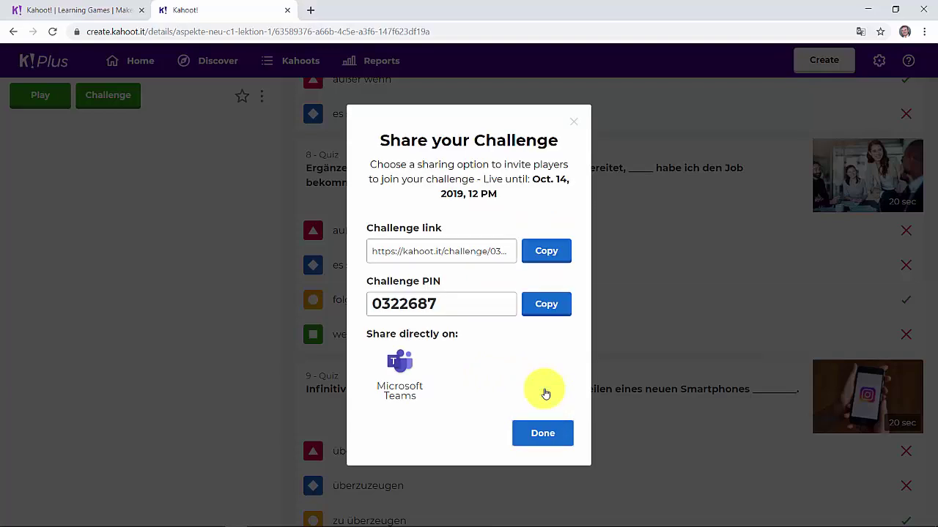
# - Select the challenge link, then close the Share your Challenge dialog with Done
pyautogui.click(462, 254)
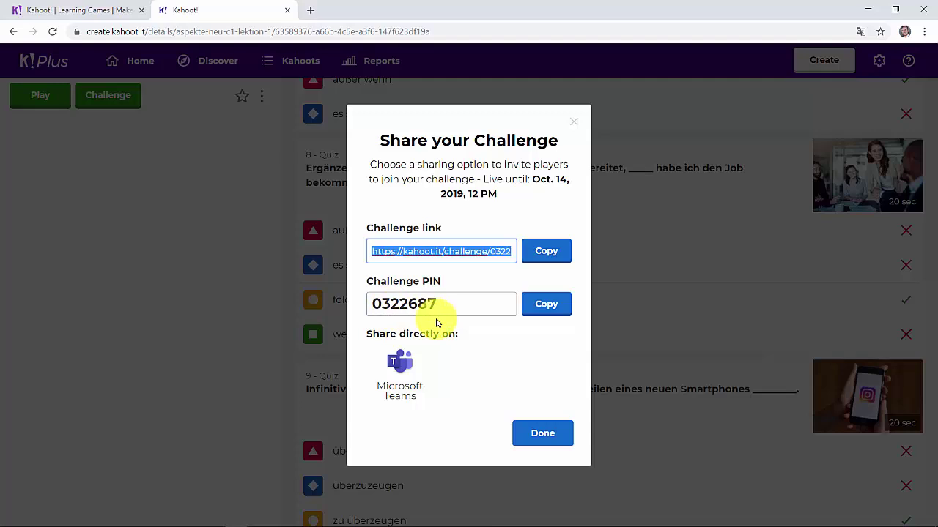
pyautogui.click(542, 434)
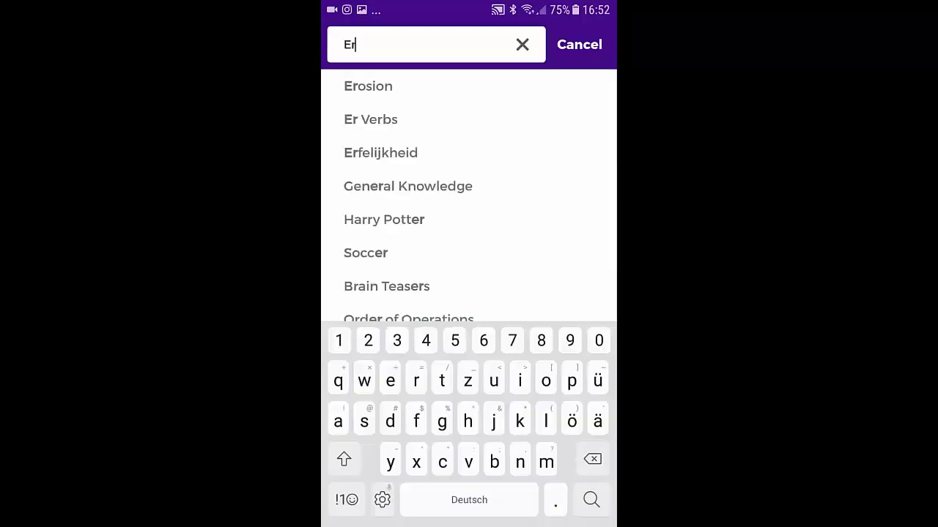
# - In the mobile app, search for Ernstklettsprachen to list the publisher's kahoots
pyautogui.write('n')
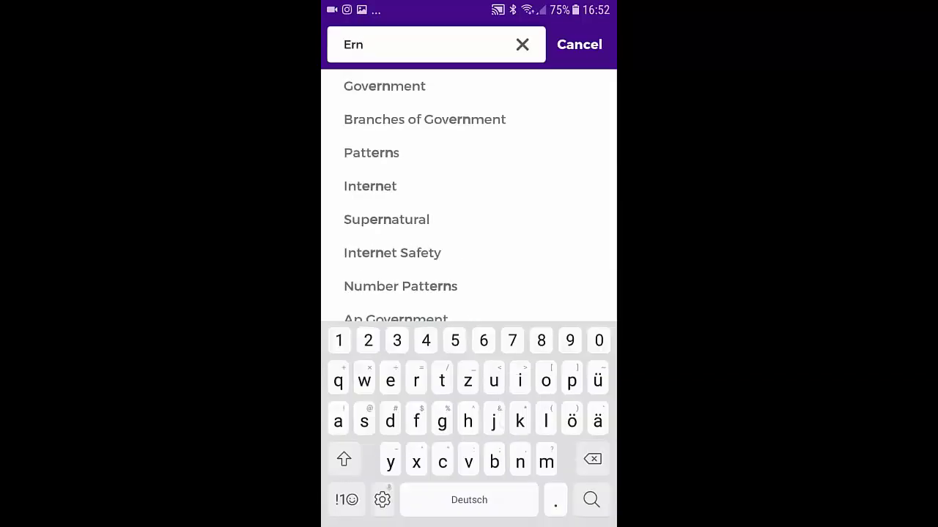
pyautogui.write('stklett')
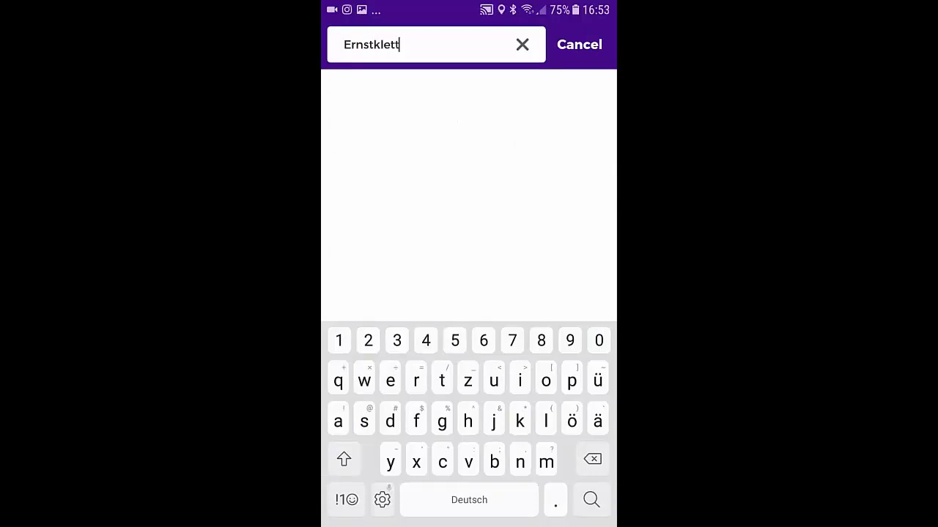
pyautogui.write('sprache')
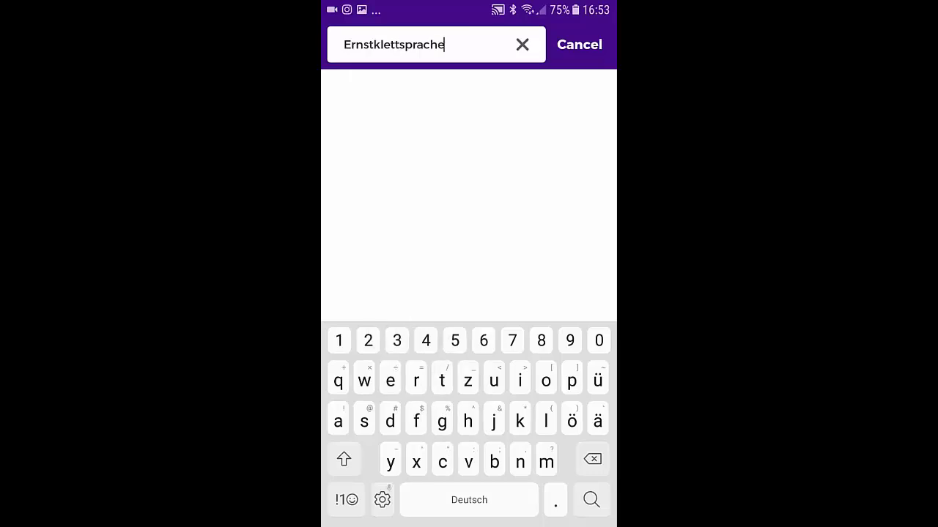
pyautogui.write('n')
pyautogui.press('Return')
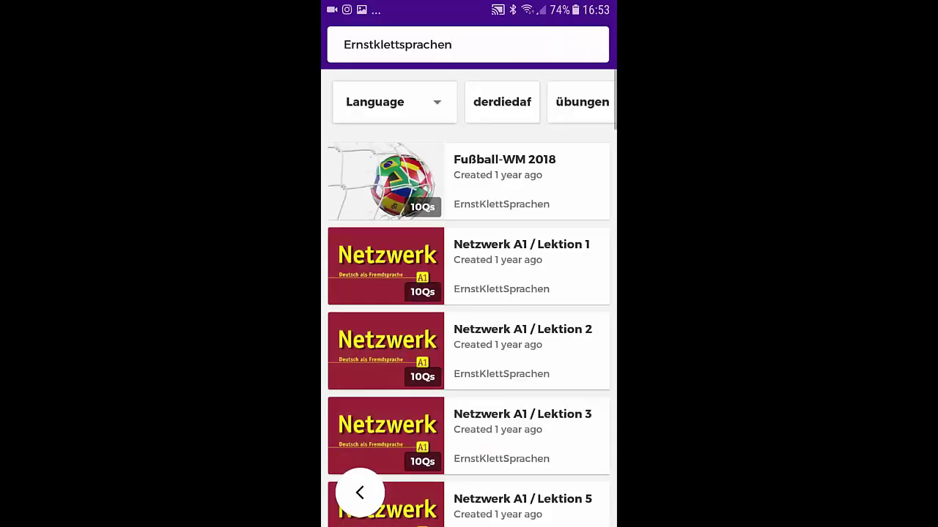
# - Scroll down the results and open the Aspekte neu C1 / Lektion 1 quiz
pyautogui.scroll(-15, 469, 293)
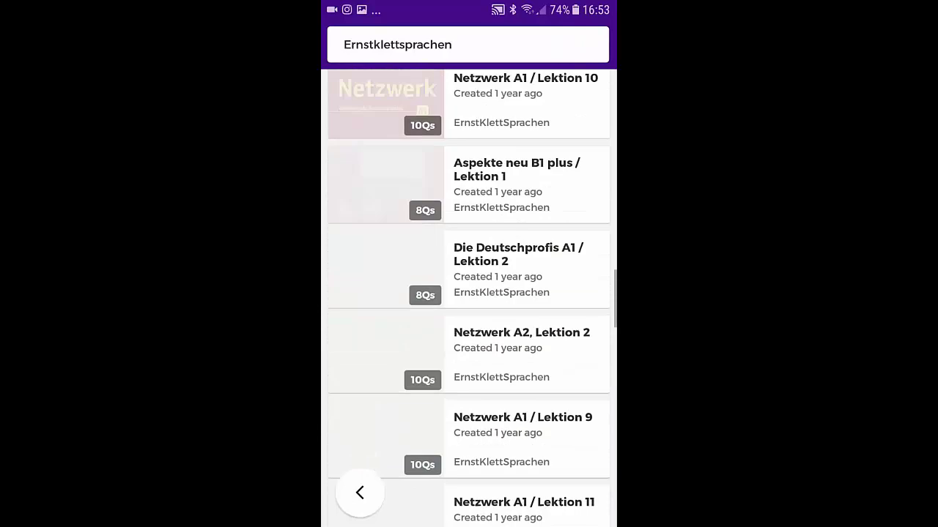
pyautogui.scroll(-15, 468, 293)
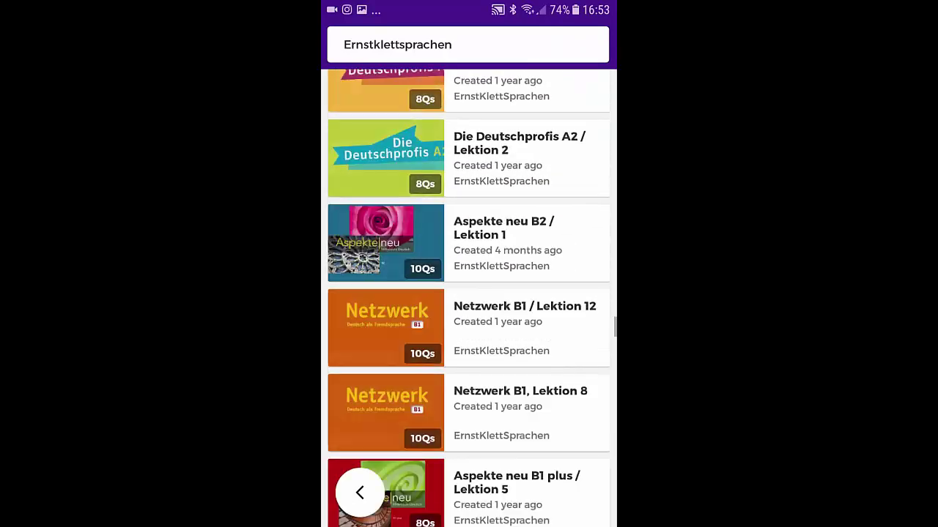
pyautogui.scroll(-15, 469, 293)
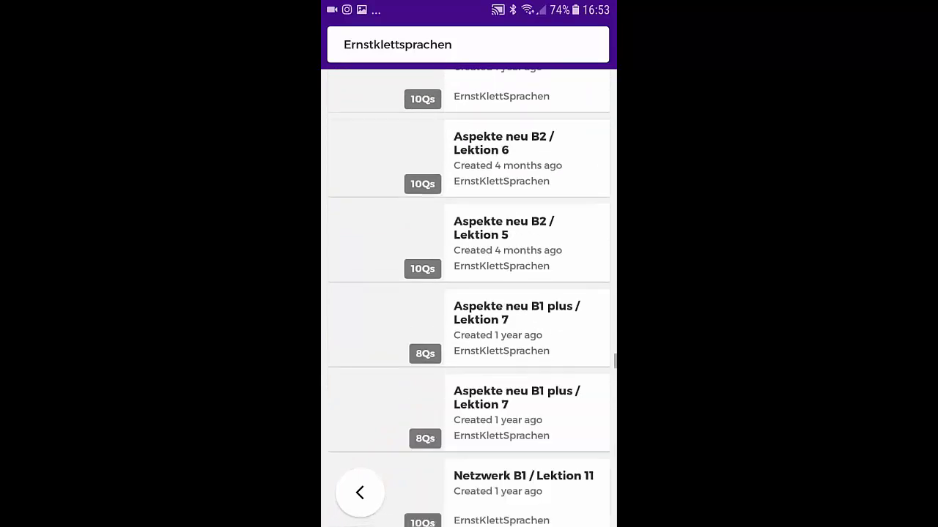
pyautogui.scroll(-15, 469, 293)
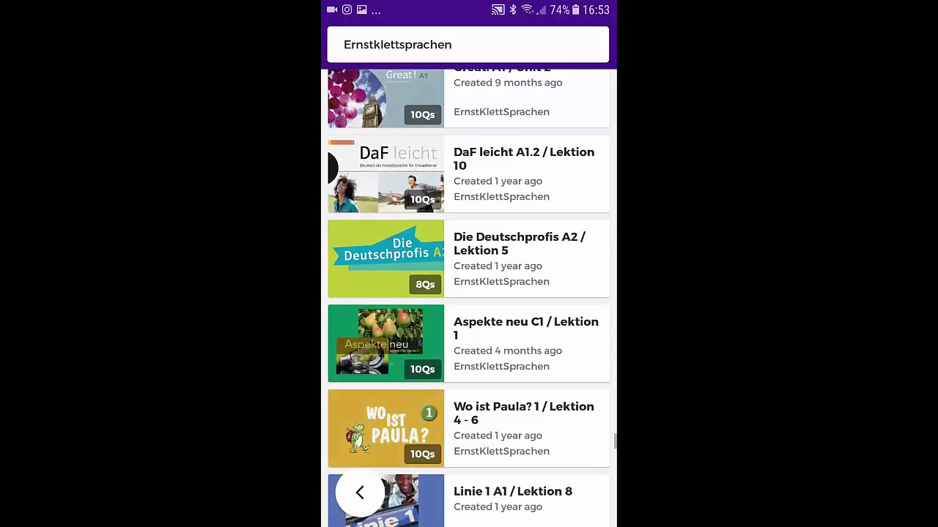
pyautogui.click(512, 343)
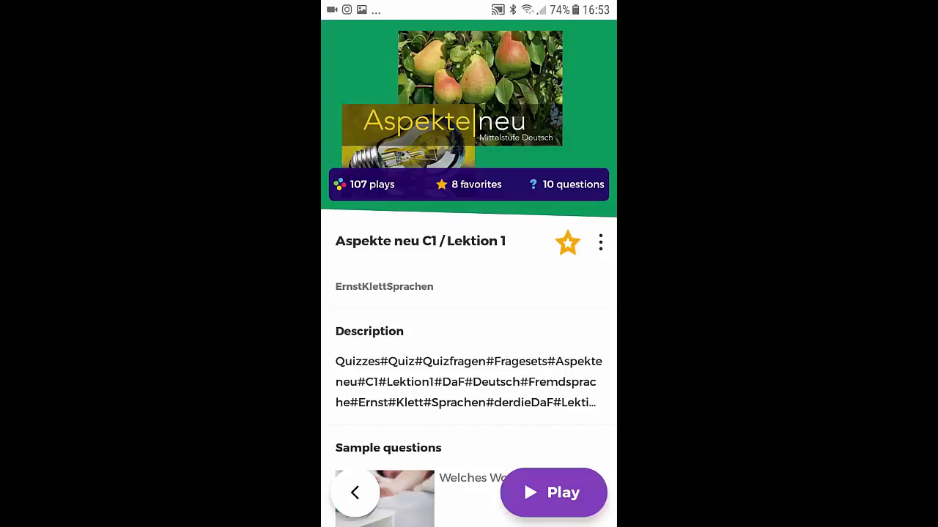
# - Create a multiplayer challenge for the quiz with the default Sep 11, 12:00 PM end
pyautogui.click(553, 492)
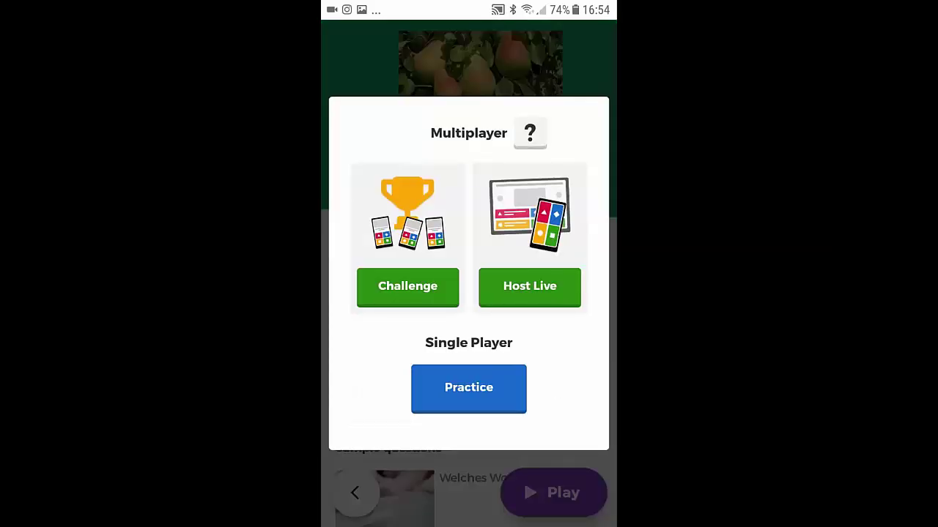
pyautogui.click(407, 286)
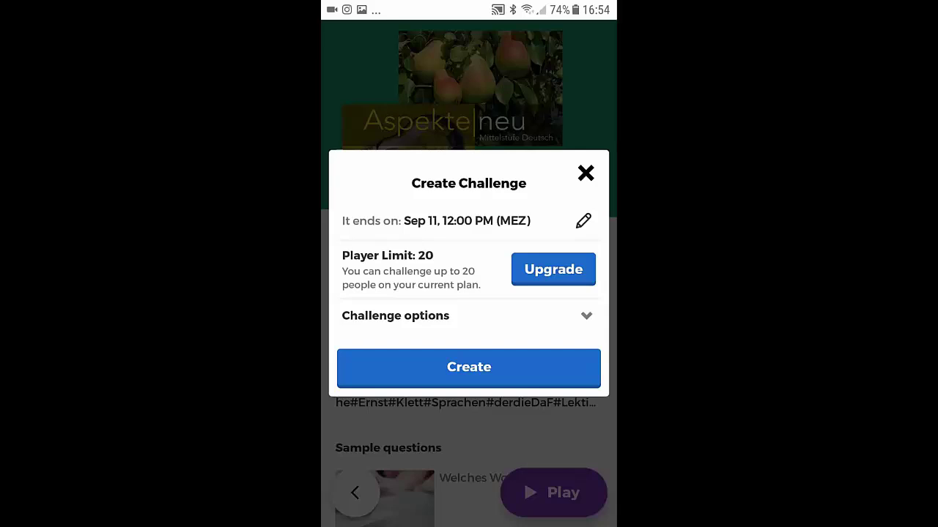
pyautogui.click(469, 367)
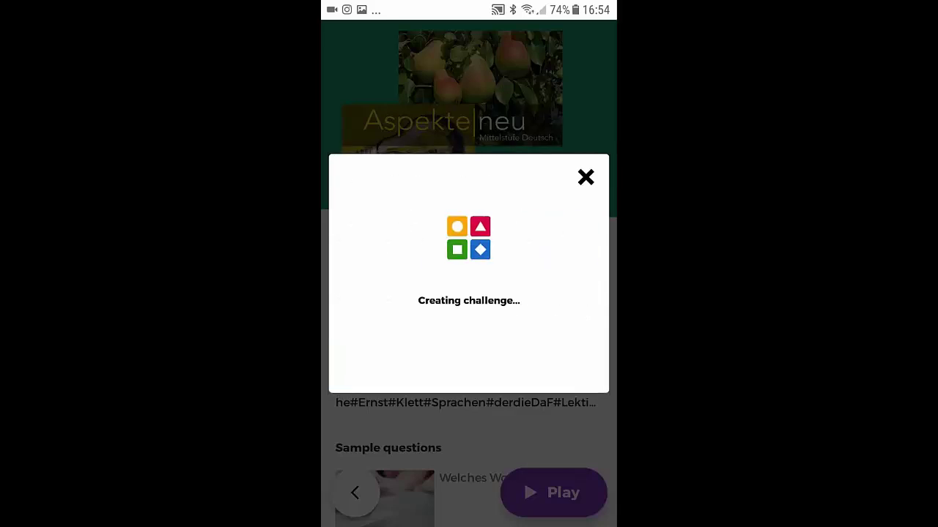